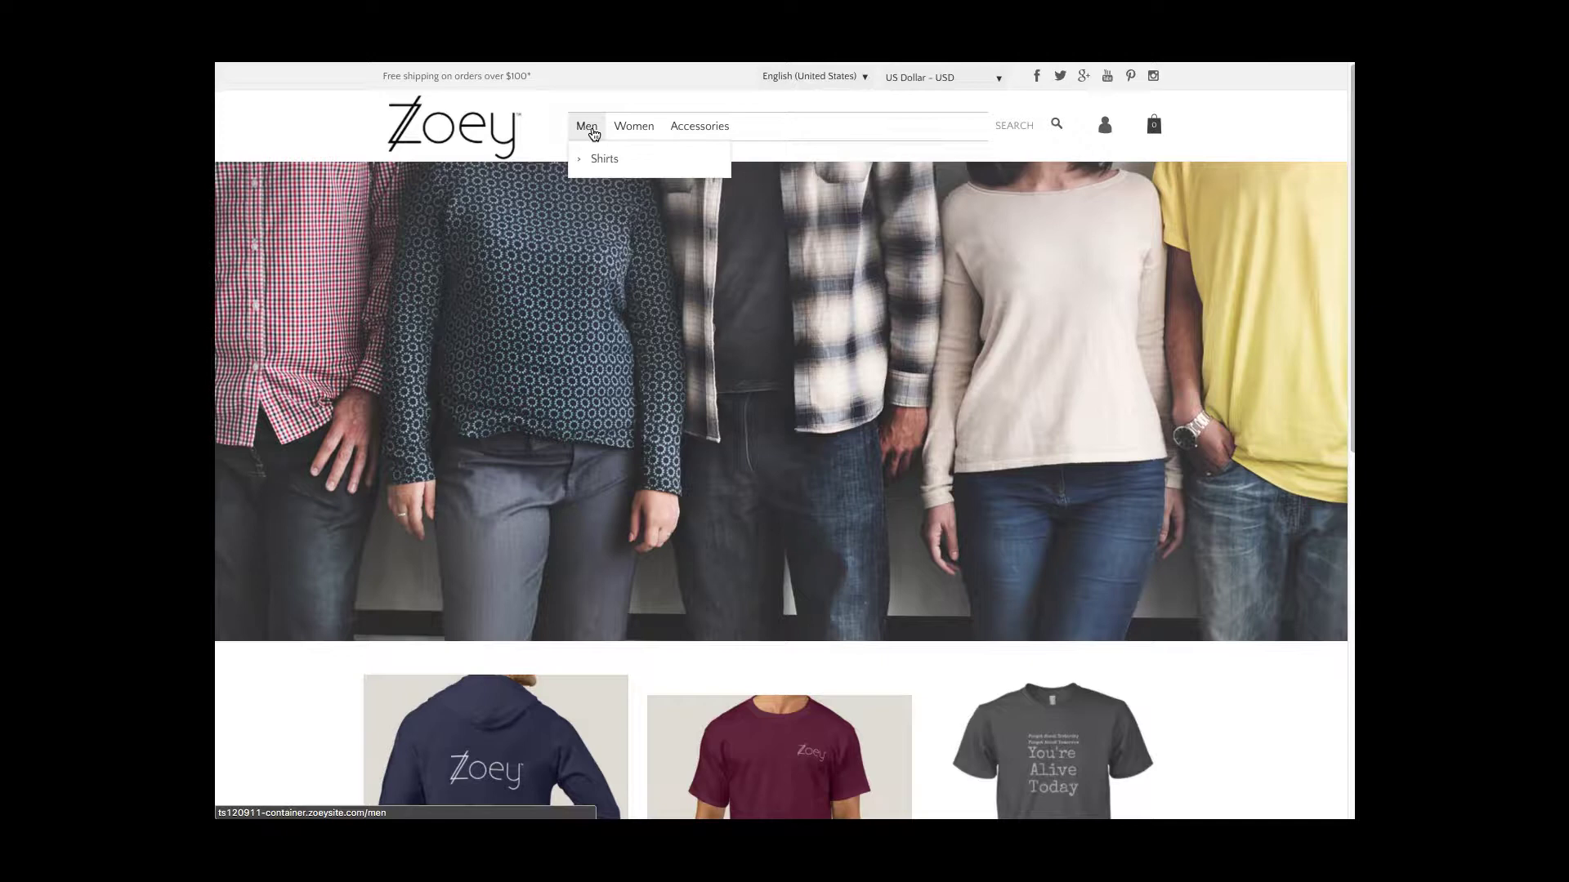
- View the Men category page in the storefront, including its product, and check the Men and Women subcategory lists
mouse_move(618, 135)
click(586, 129)
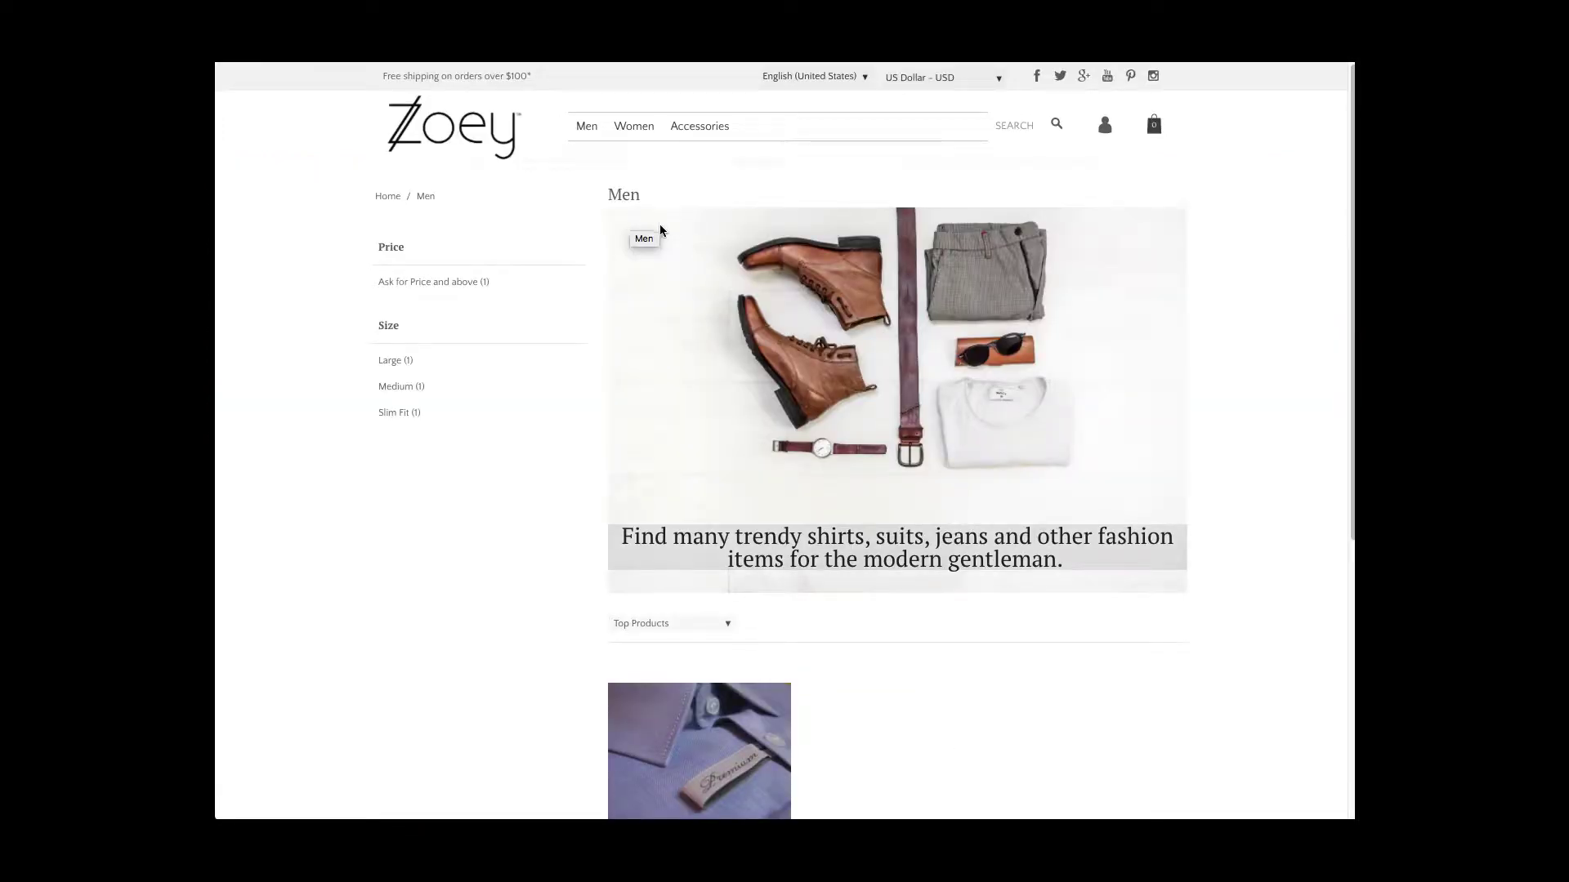
scroll(664, 244, down, 2)
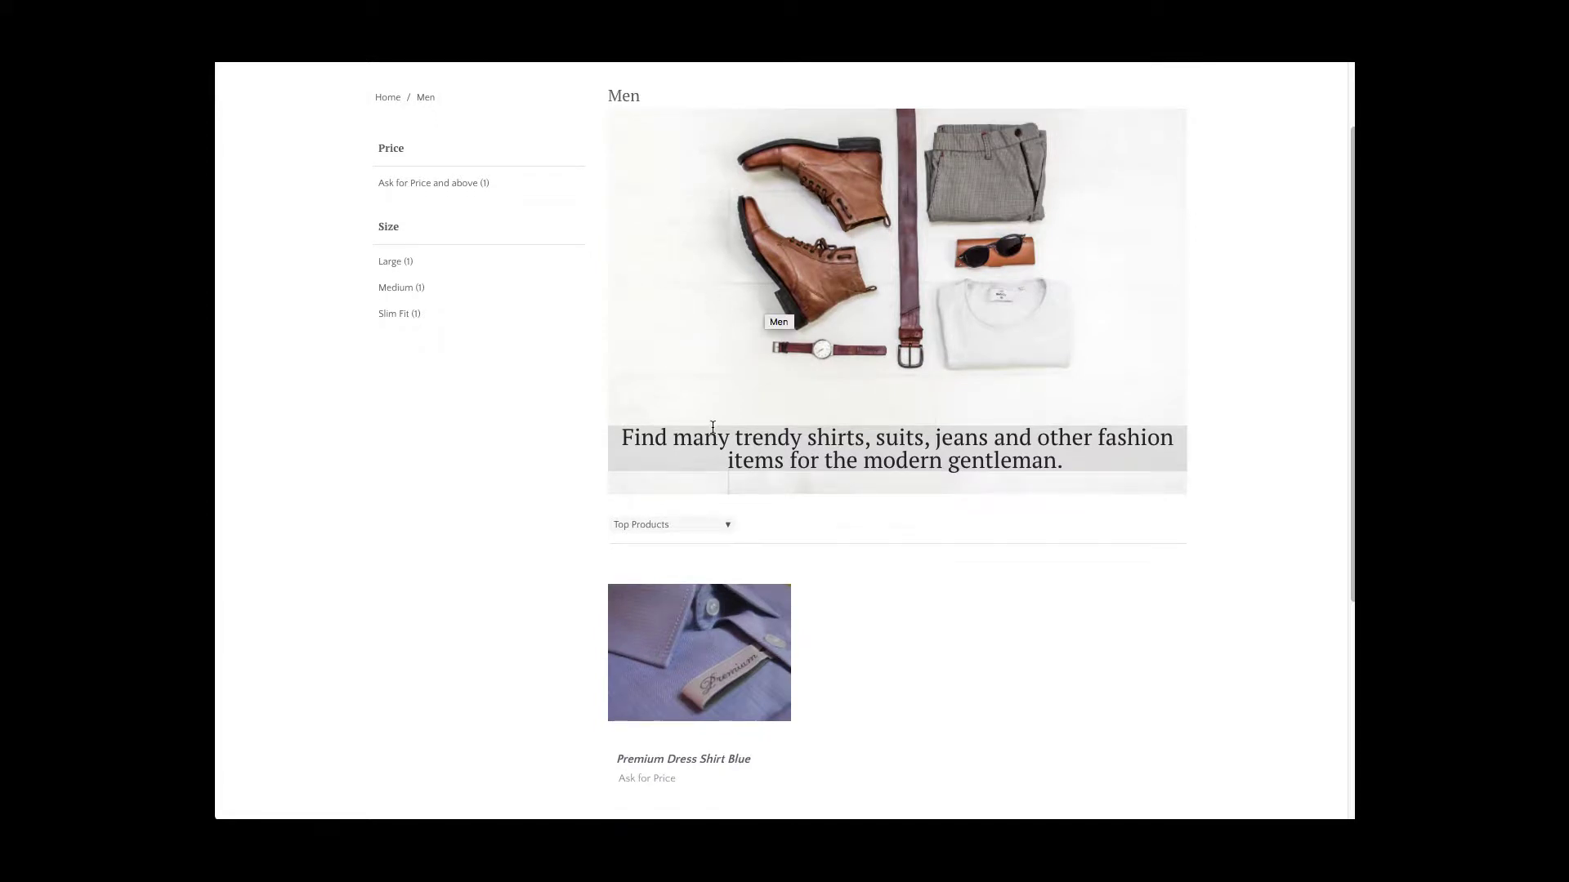
mouse_move(734, 712)
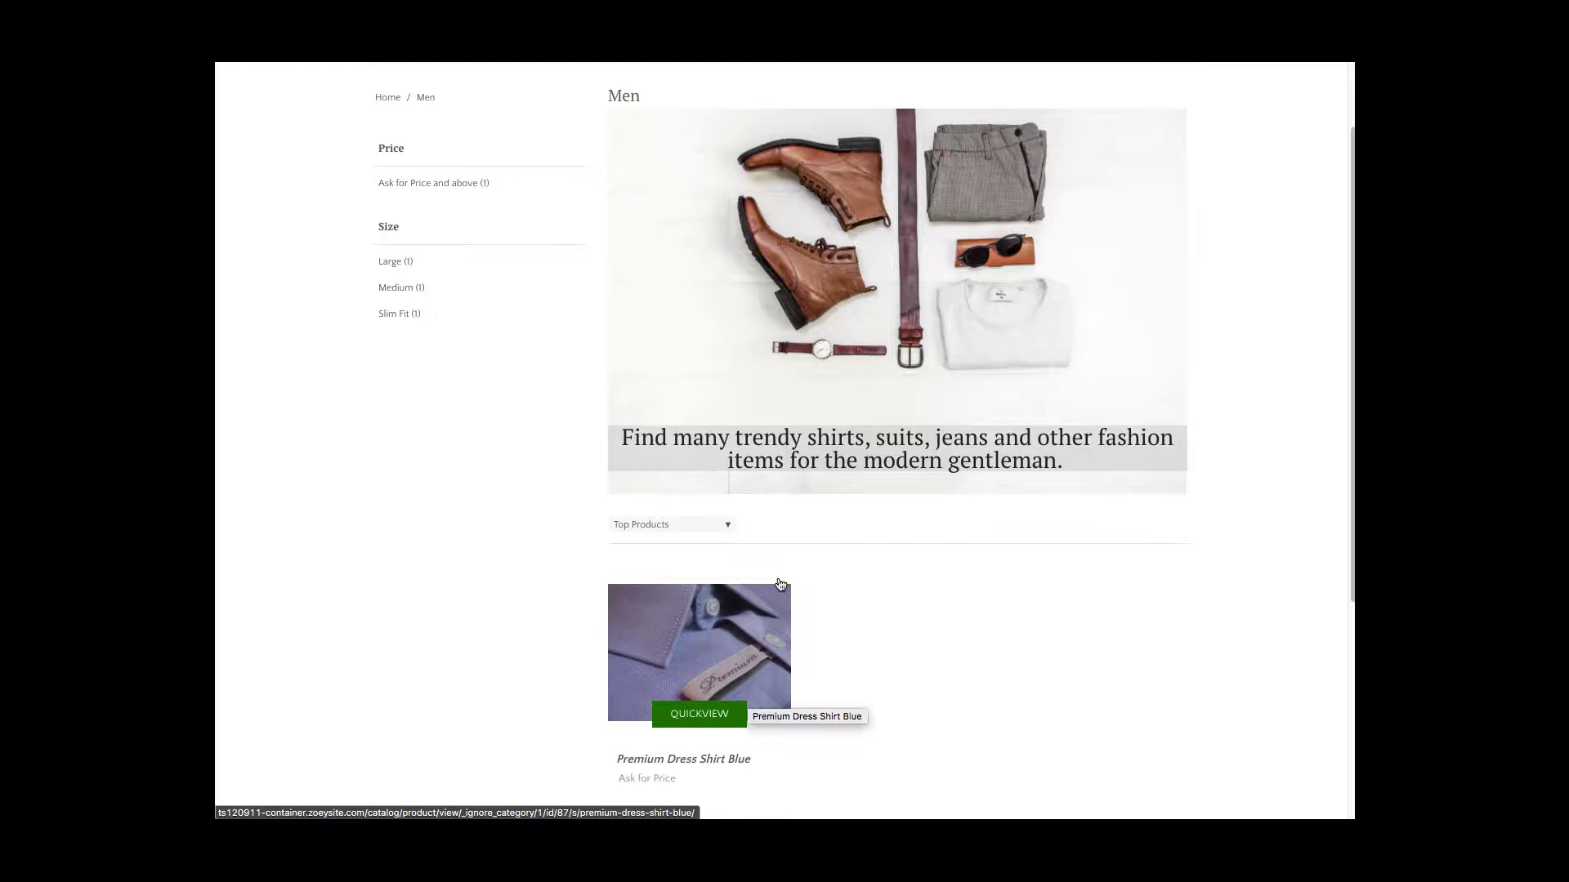
scroll(735, 685, up, 2)
mouse_move(585, 134)
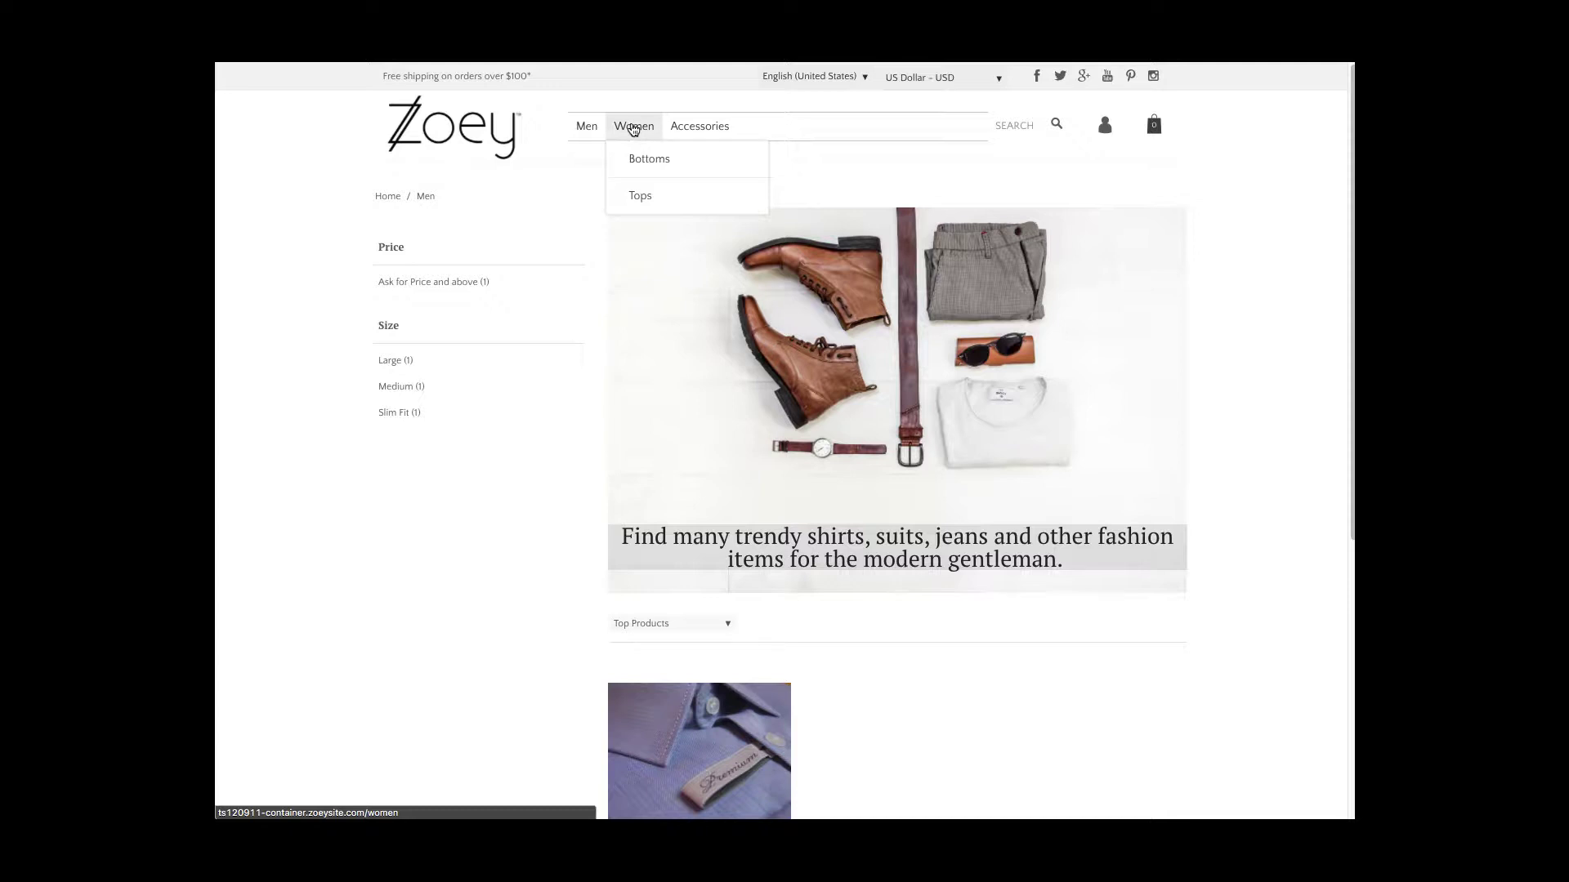
mouse_move(598, 160)
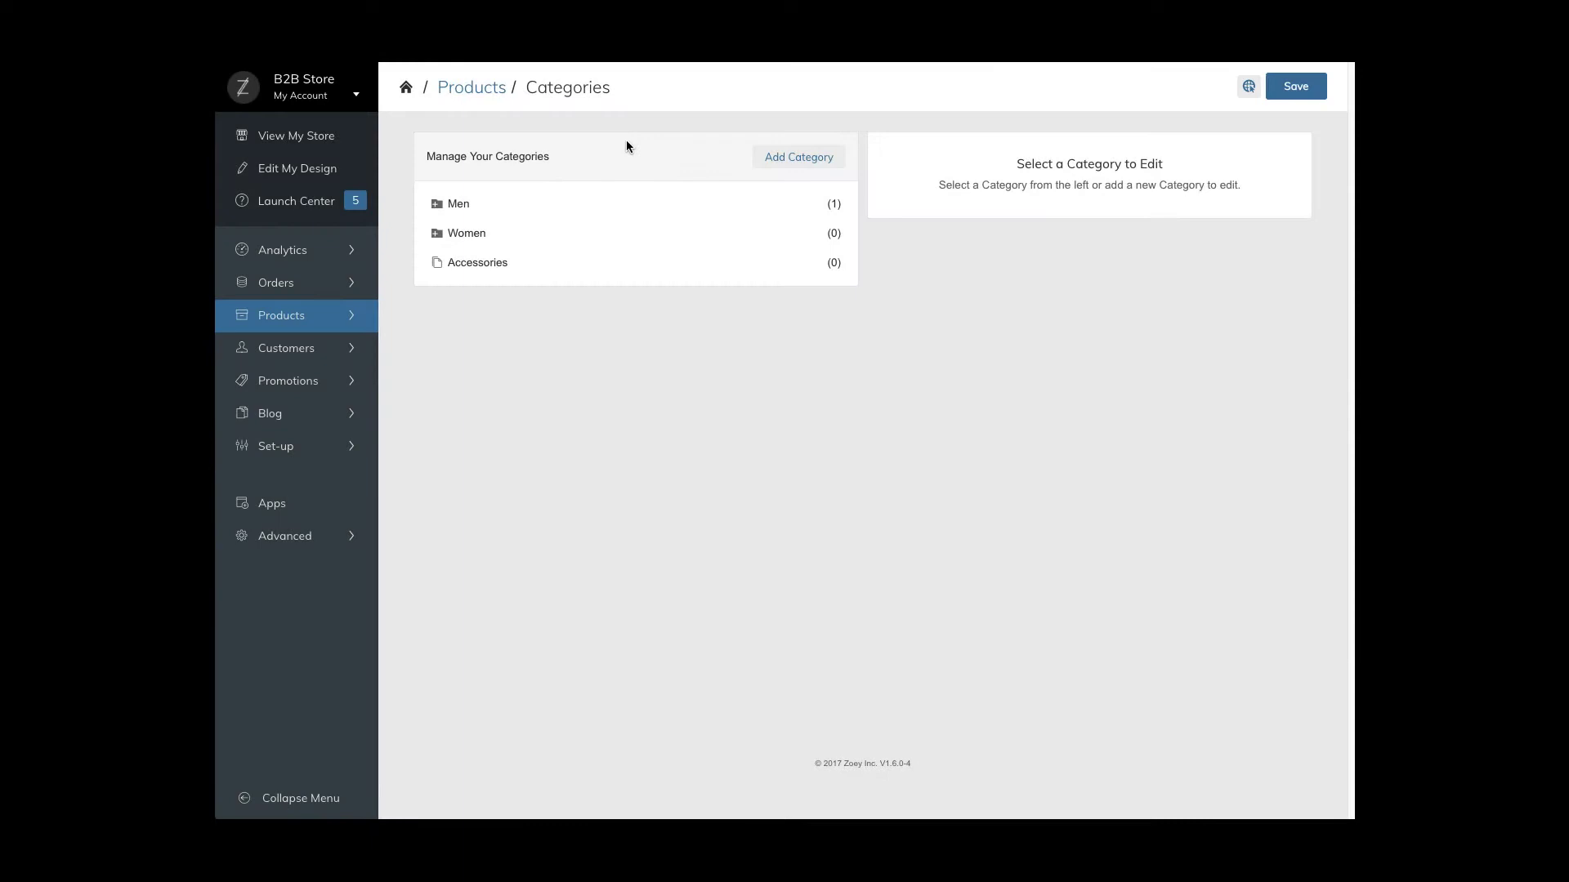
mouse_move(335, 323)
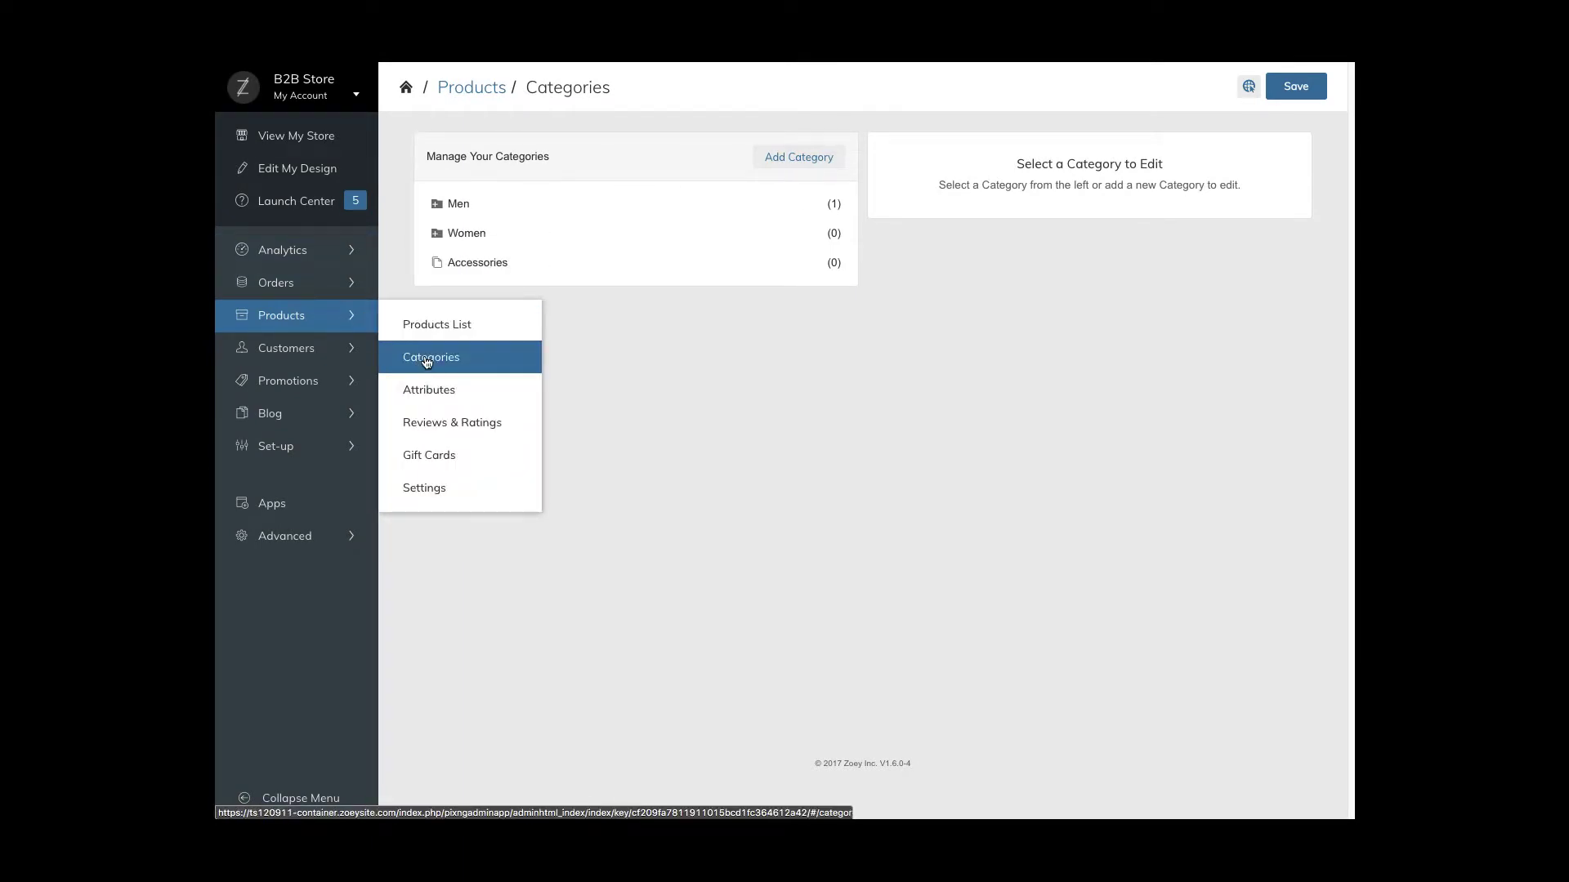
mouse_move(643, 276)
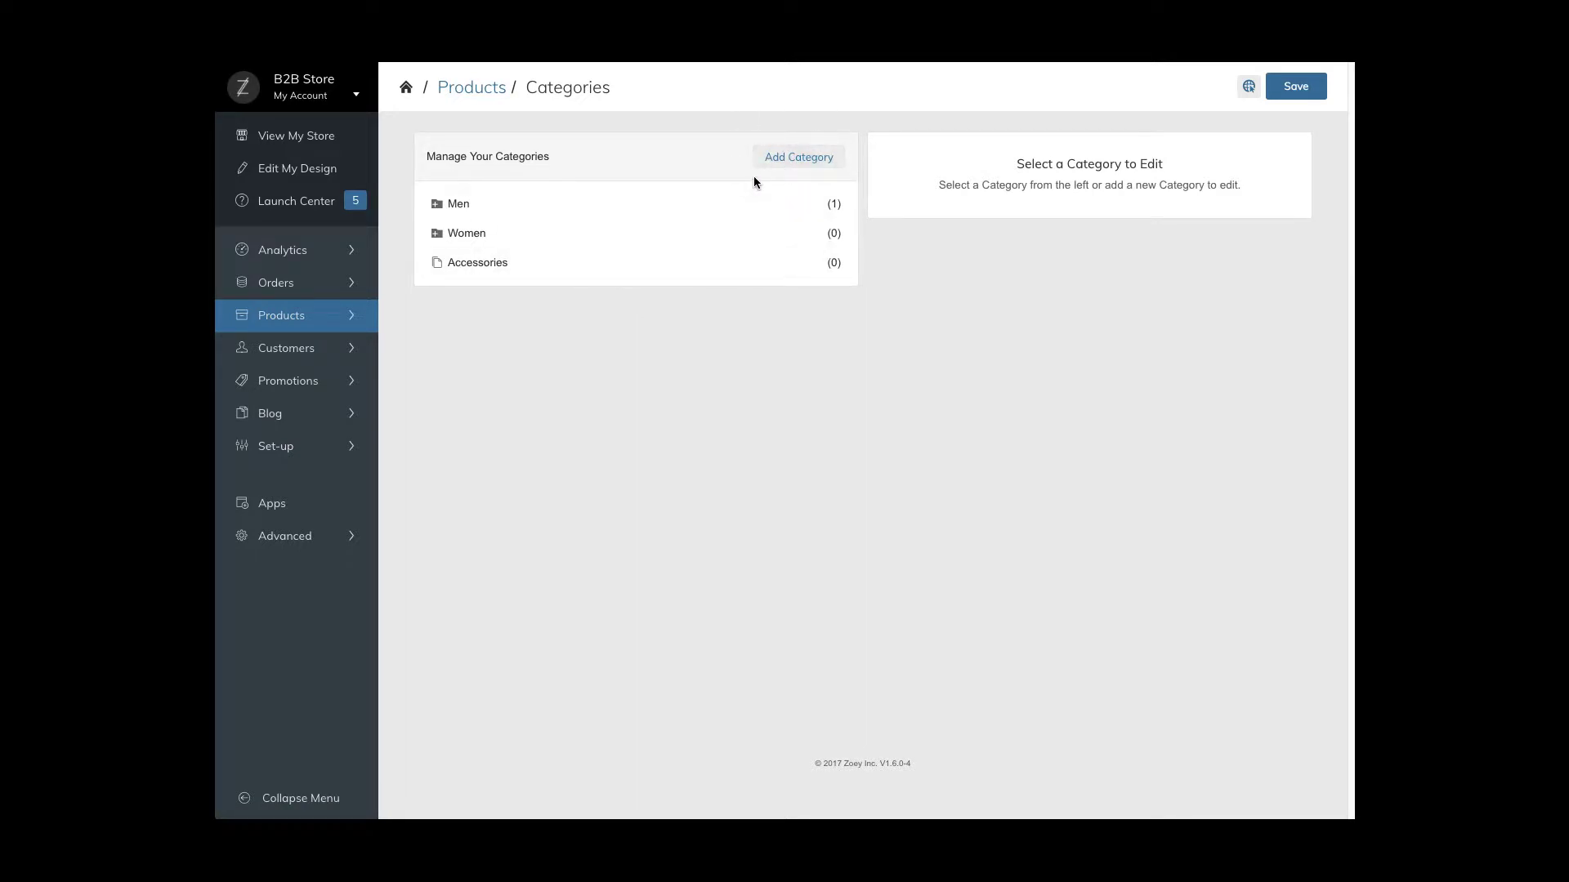
click(798, 165)
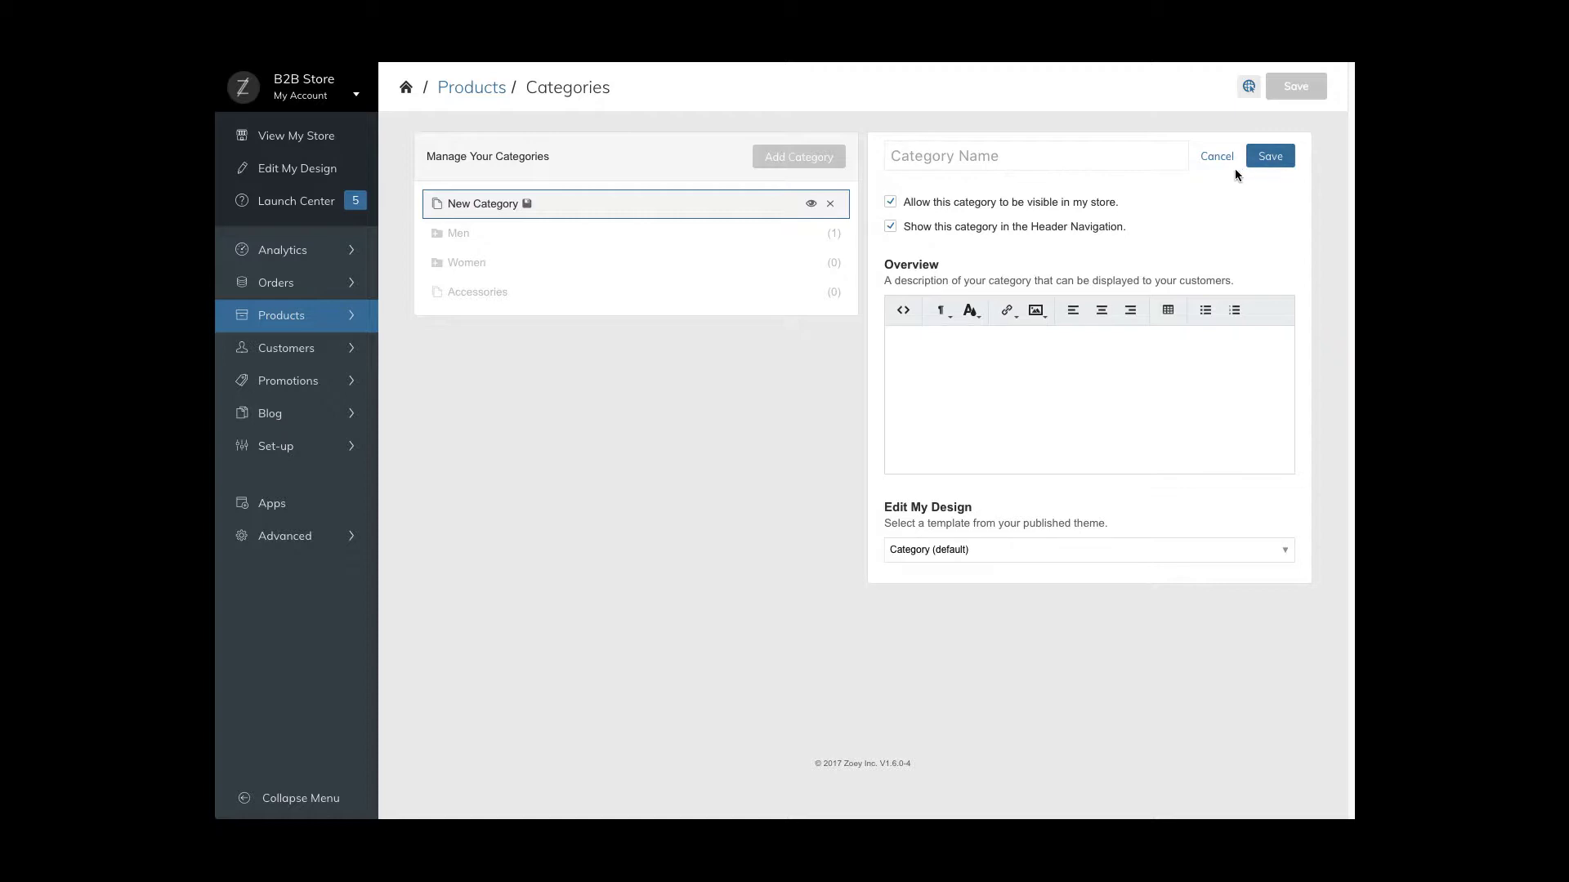
click(1229, 162)
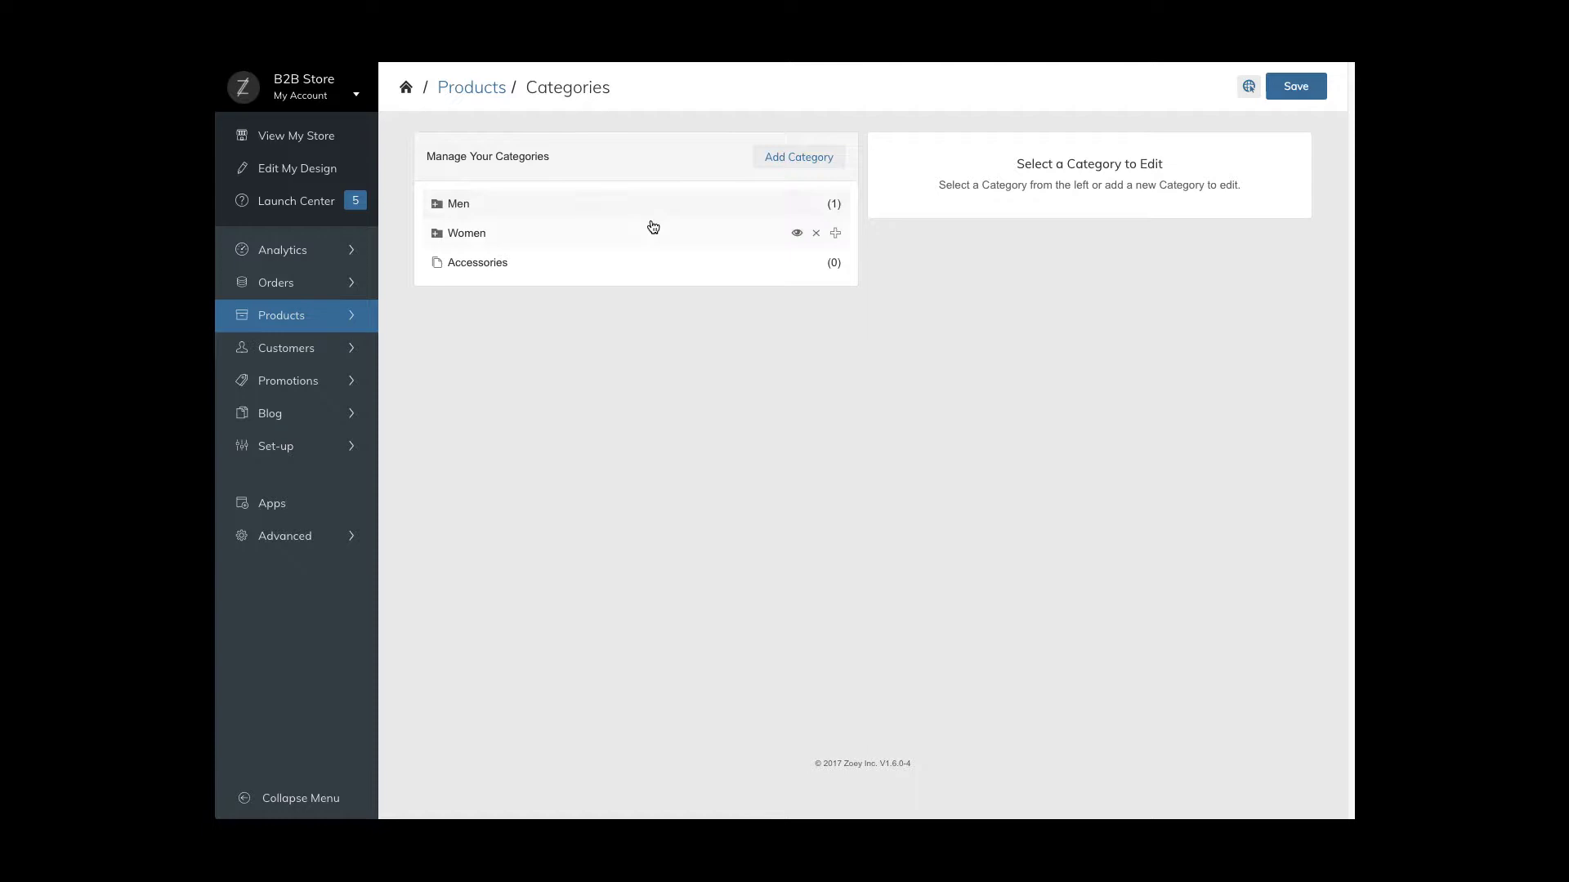
- Reposition the Accessories category in the category tree and review the Men category's settings
drag(487, 269, 456, 280)
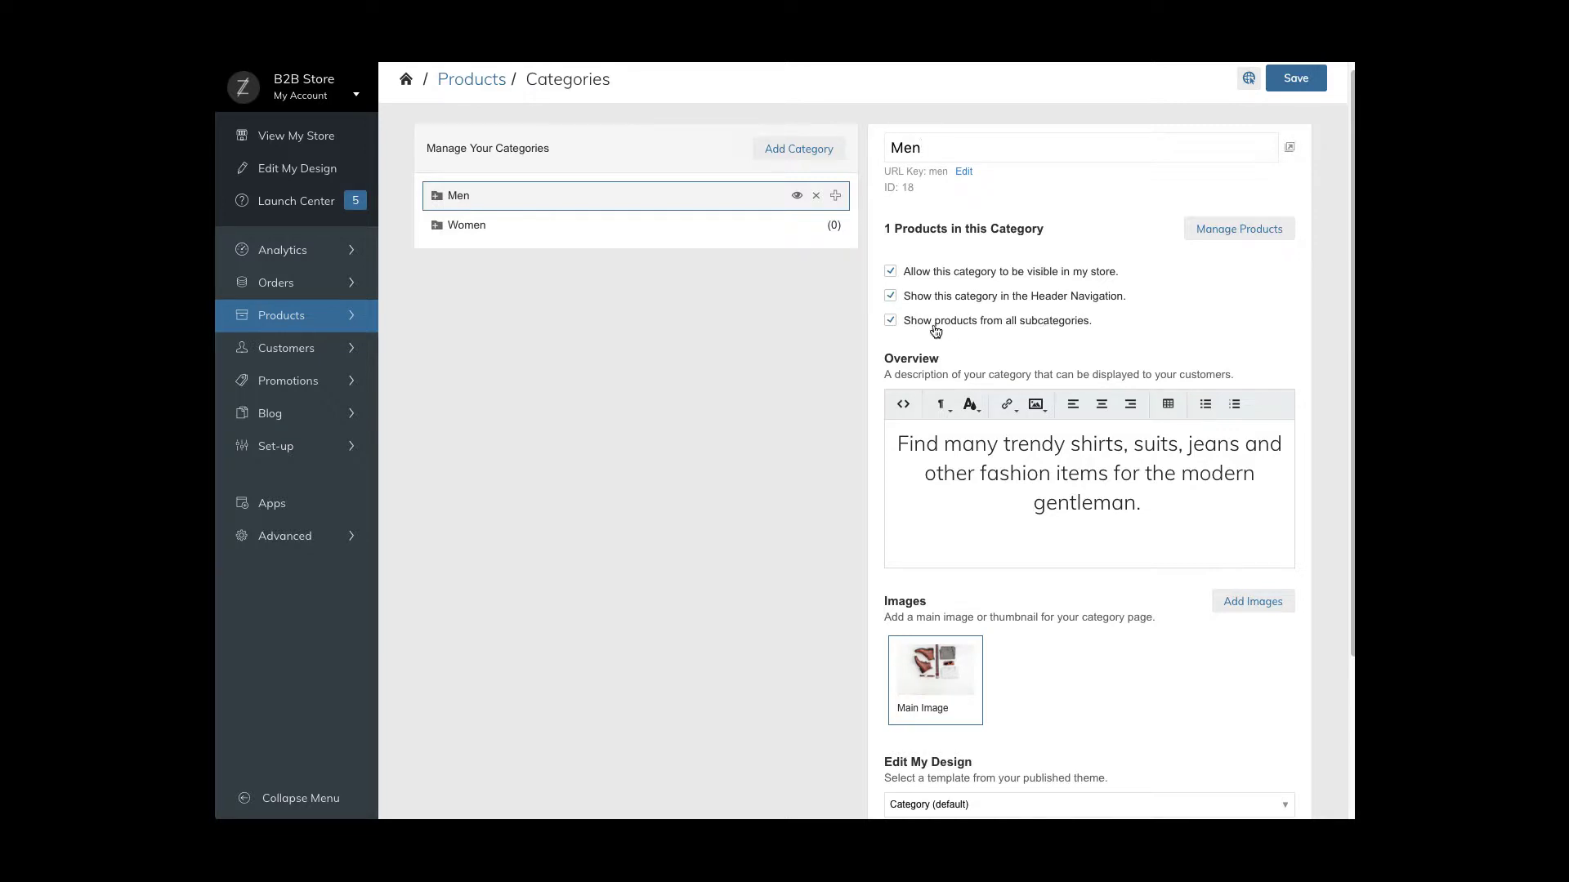
scroll(901, 327, down, 2)
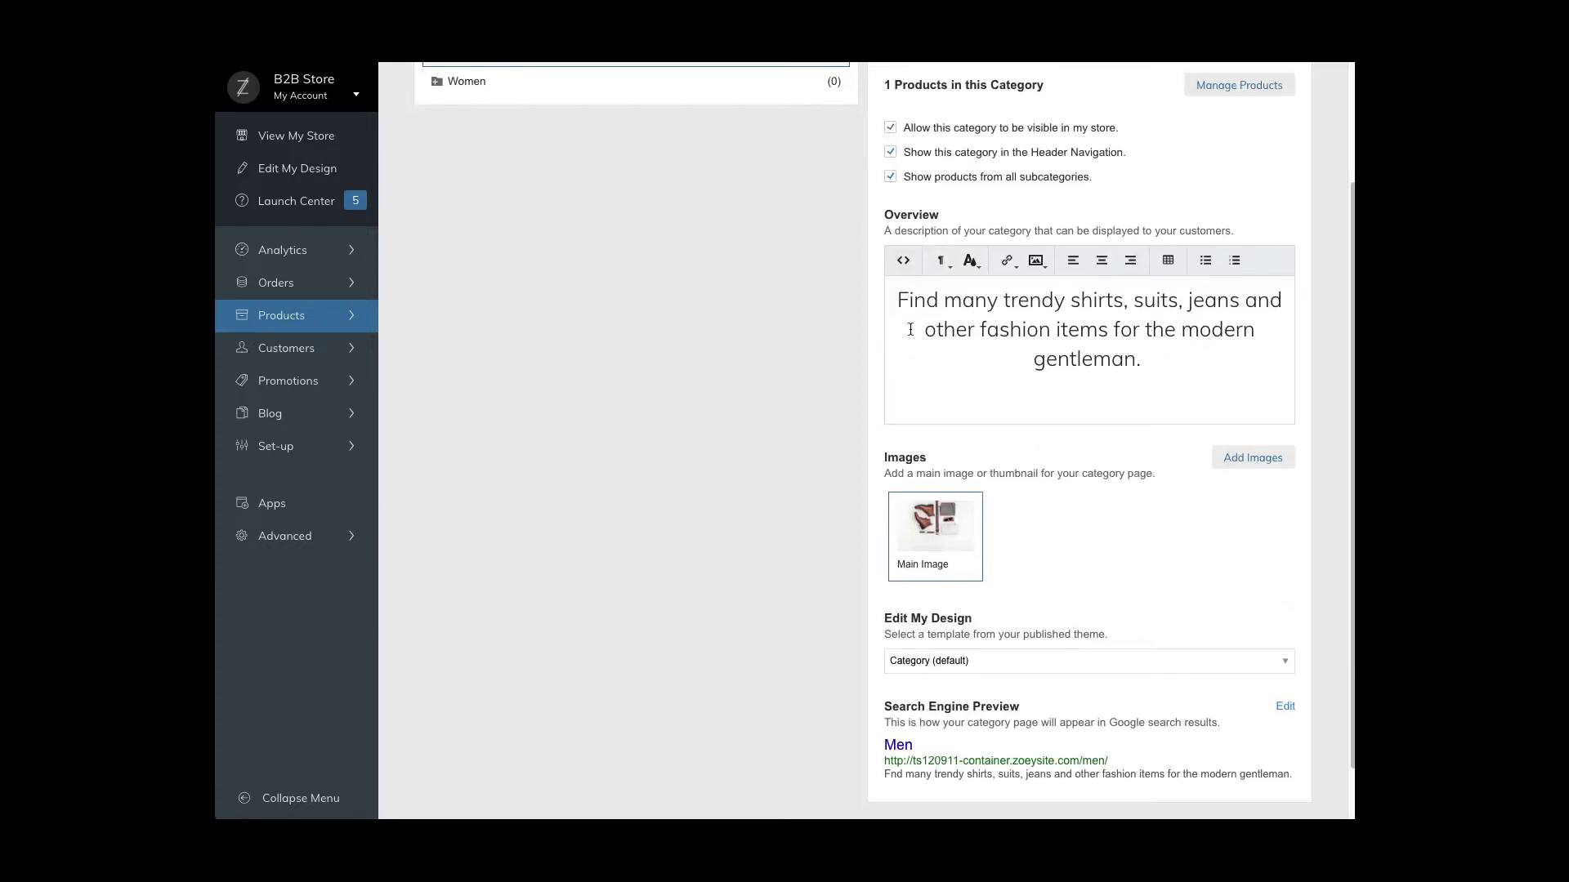
scroll(964, 449, down, 2)
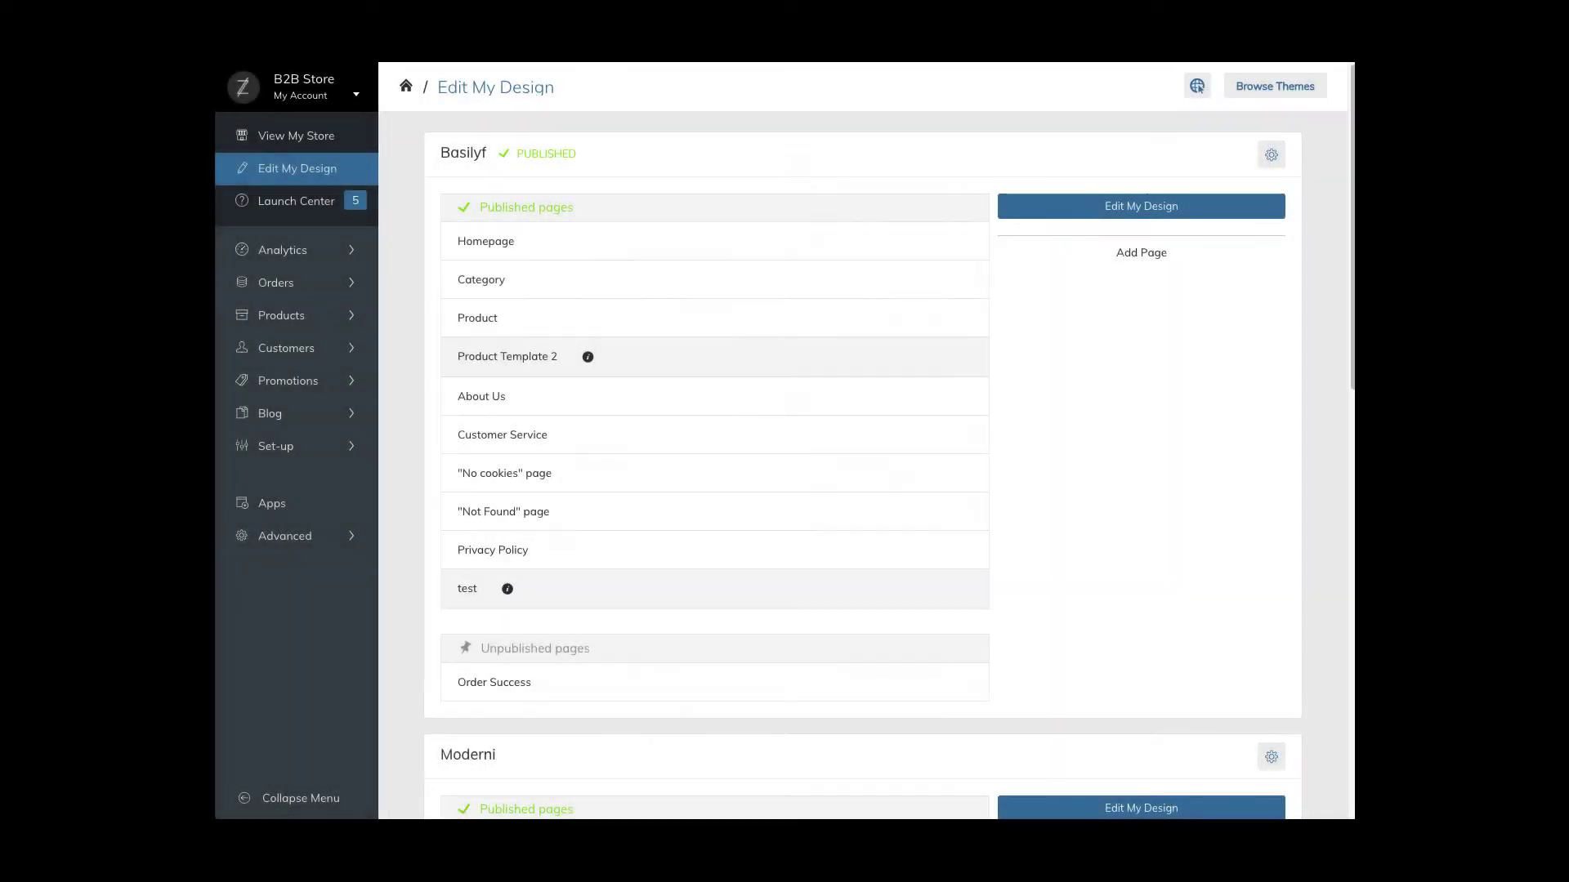
- Open the published Basilyf theme's Category page in the design editor and look over its layout
mouse_move(773, 280)
click(919, 279)
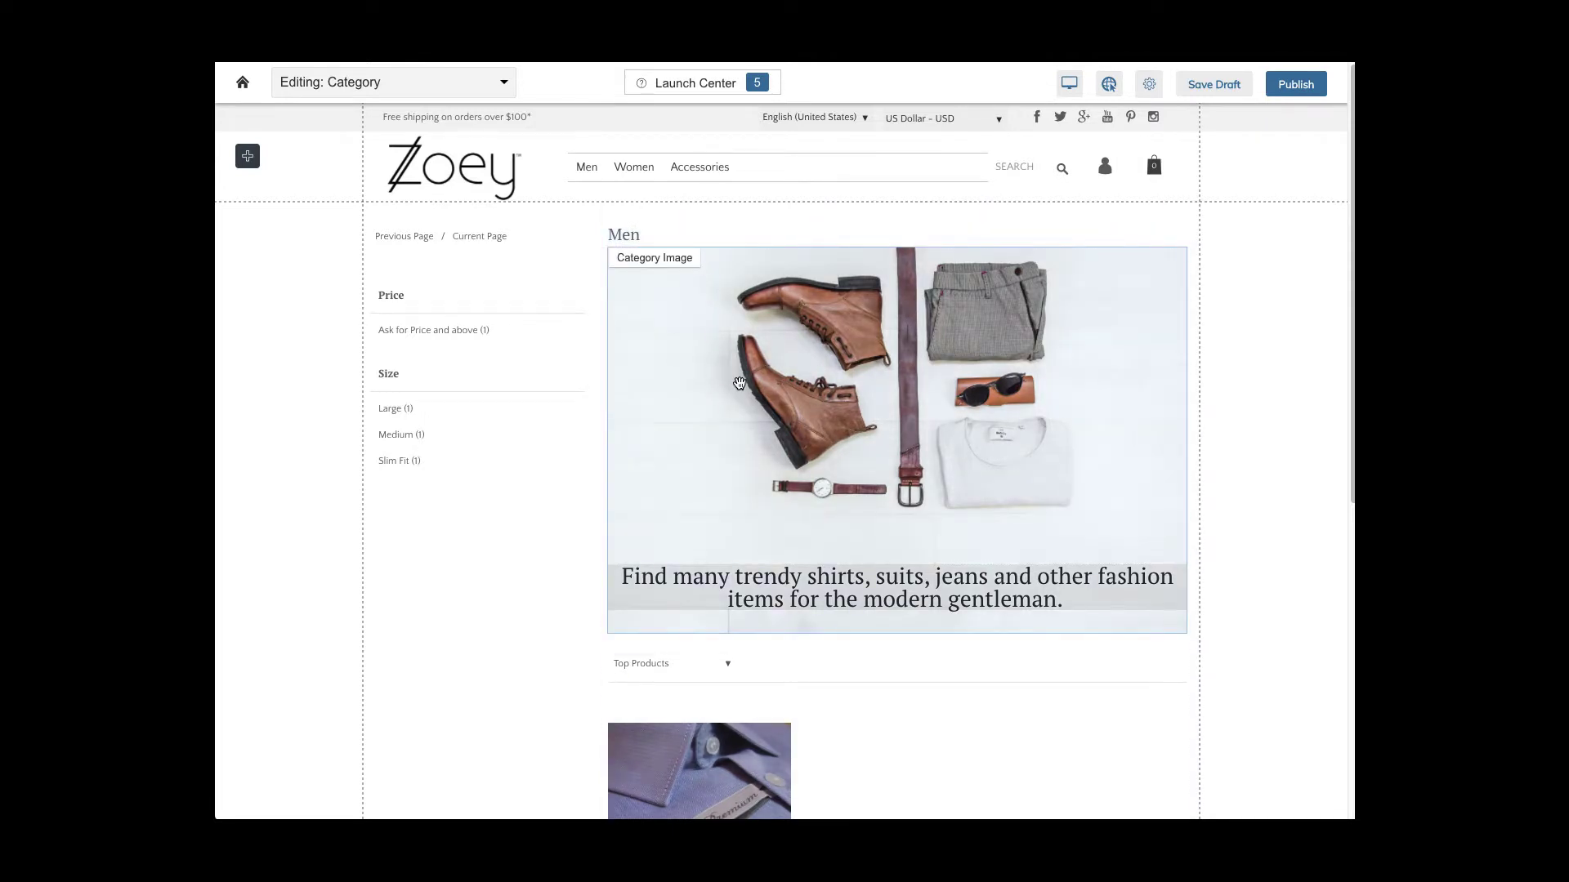
scroll(739, 384, down, 2)
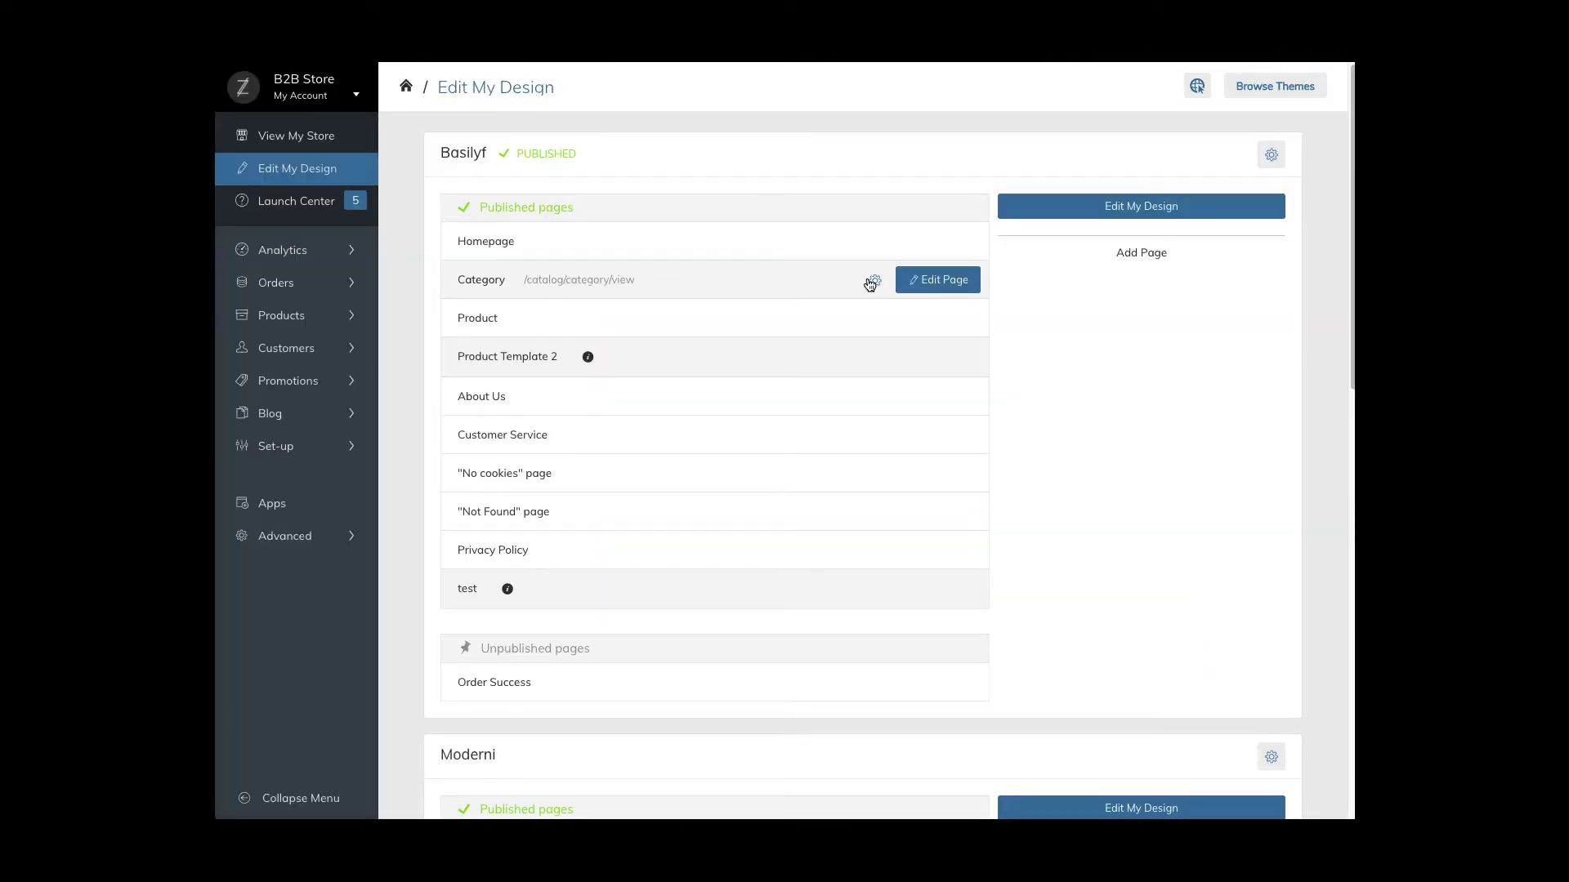
- Duplicate the Basilyf theme's Category page under the name "Subcategory Category"
click(875, 282)
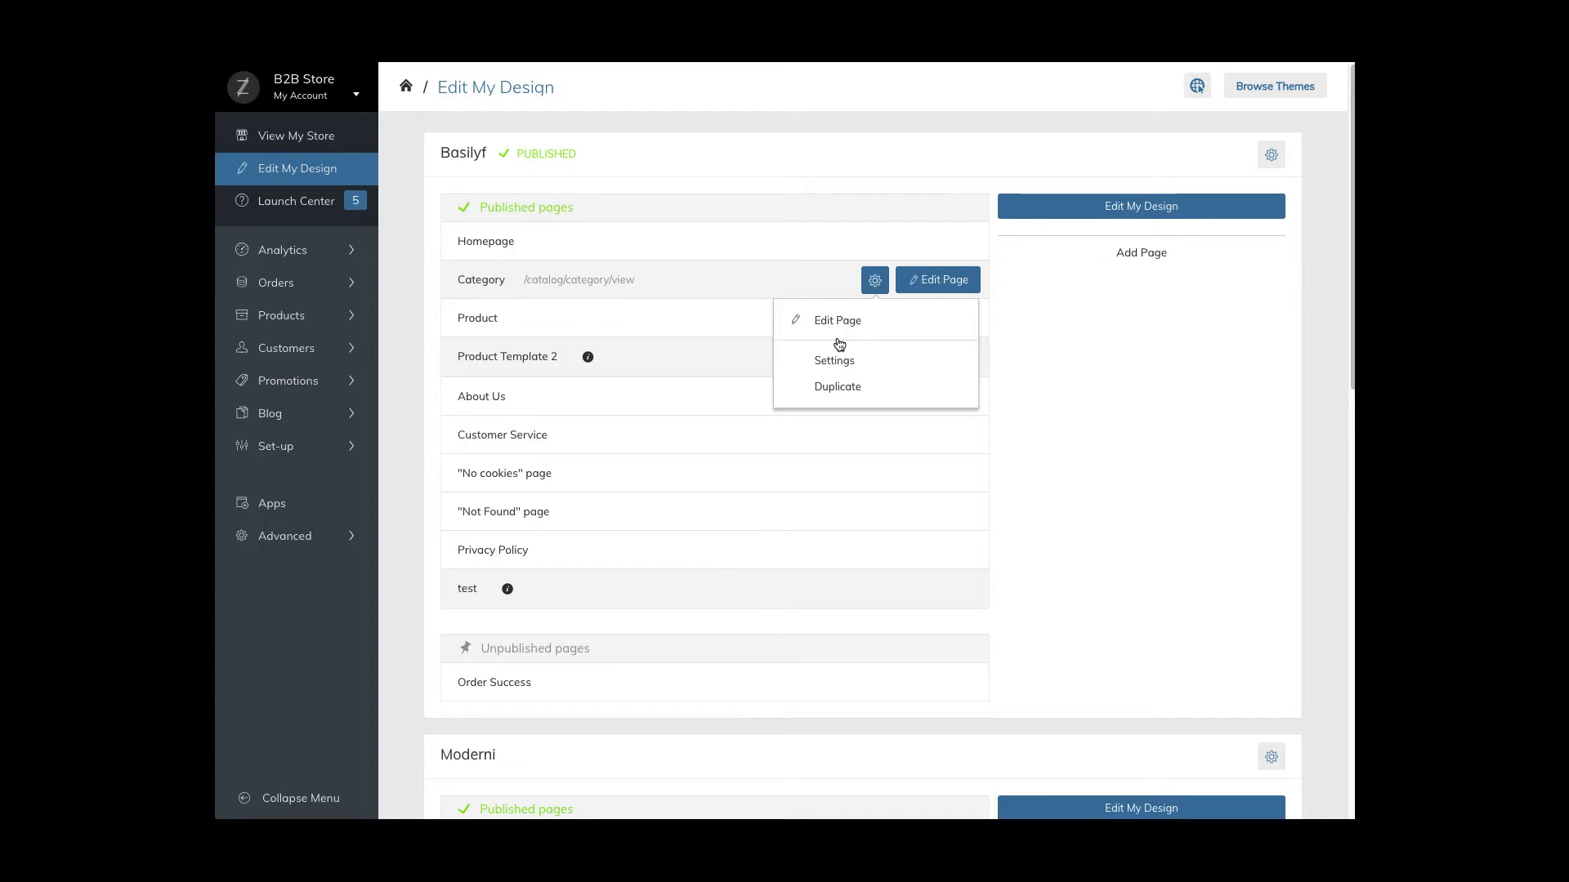
click(840, 385)
text(Subcategory Category)
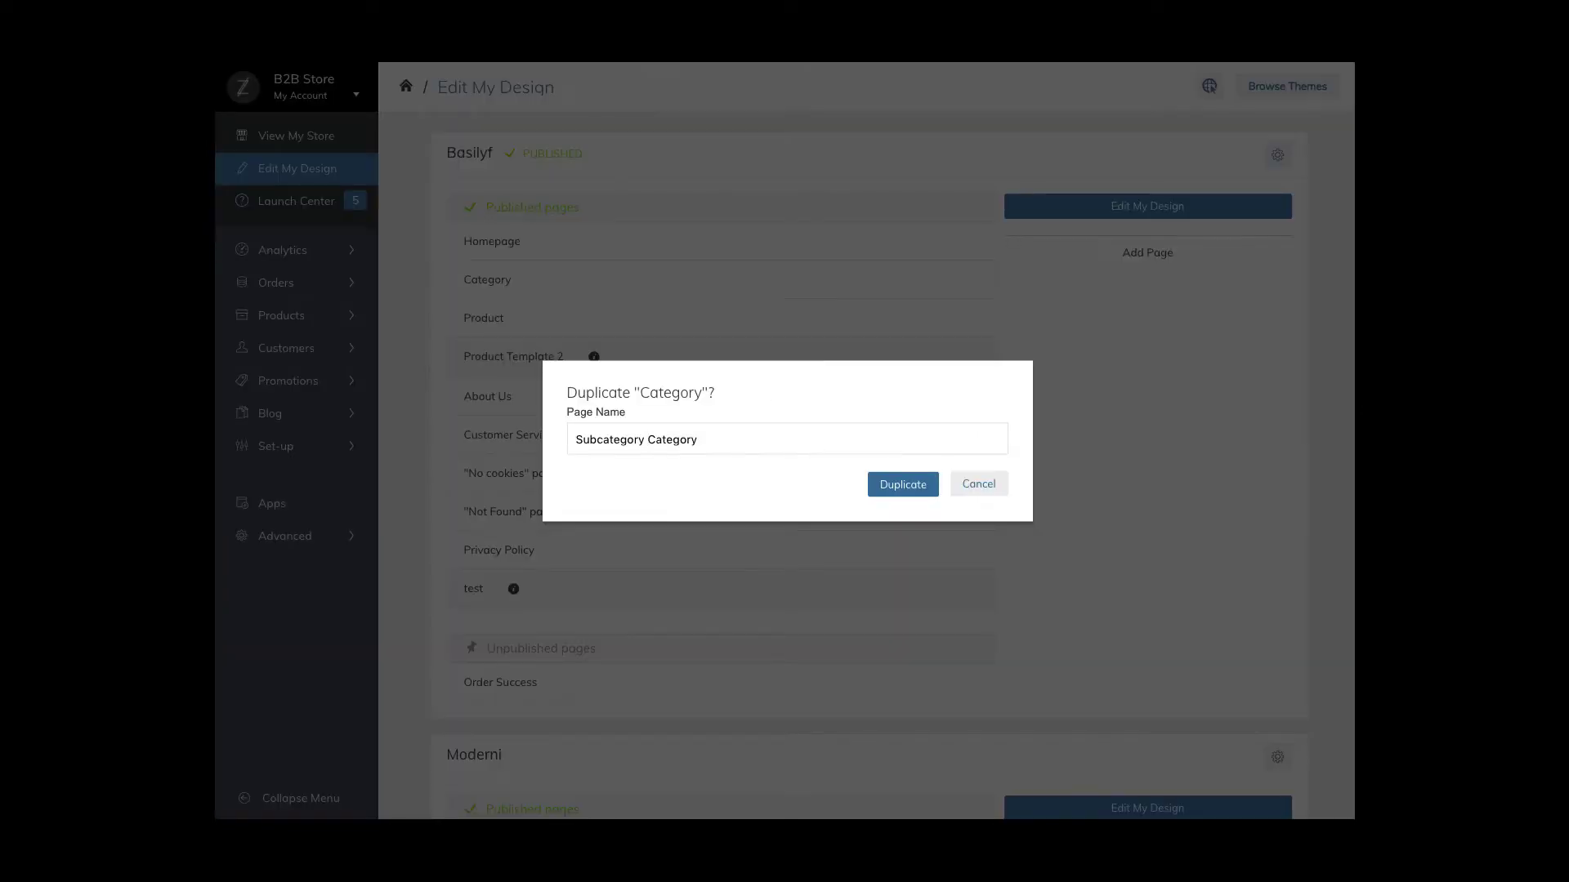
click(905, 487)
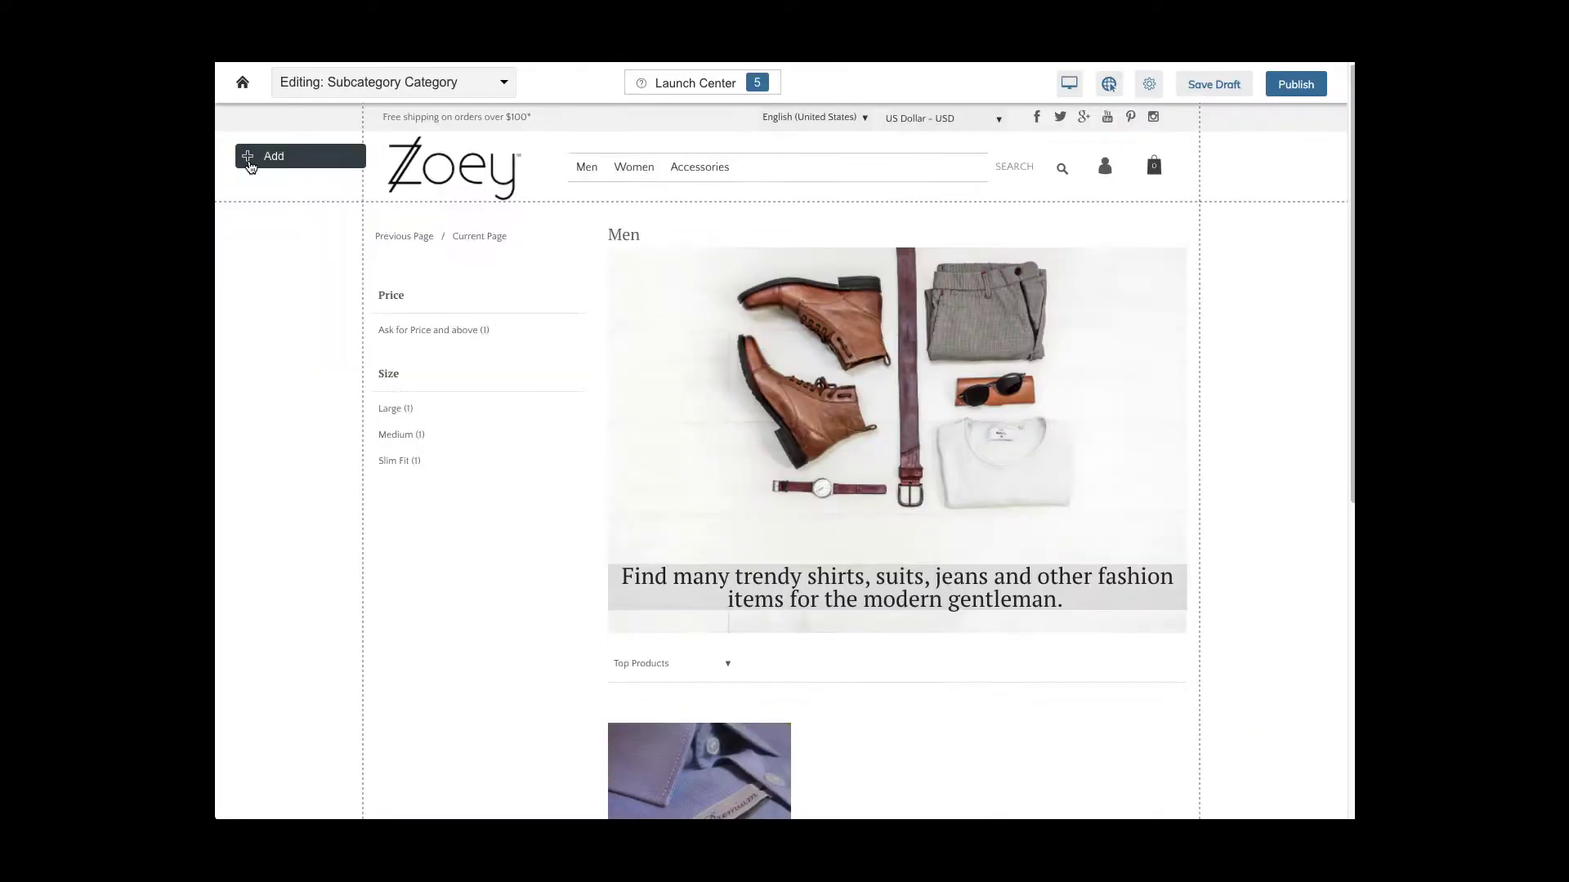
- Add a Subcategory List element above the product grid and size it to about 710 x 400 px
click(251, 167)
mouse_move(304, 236)
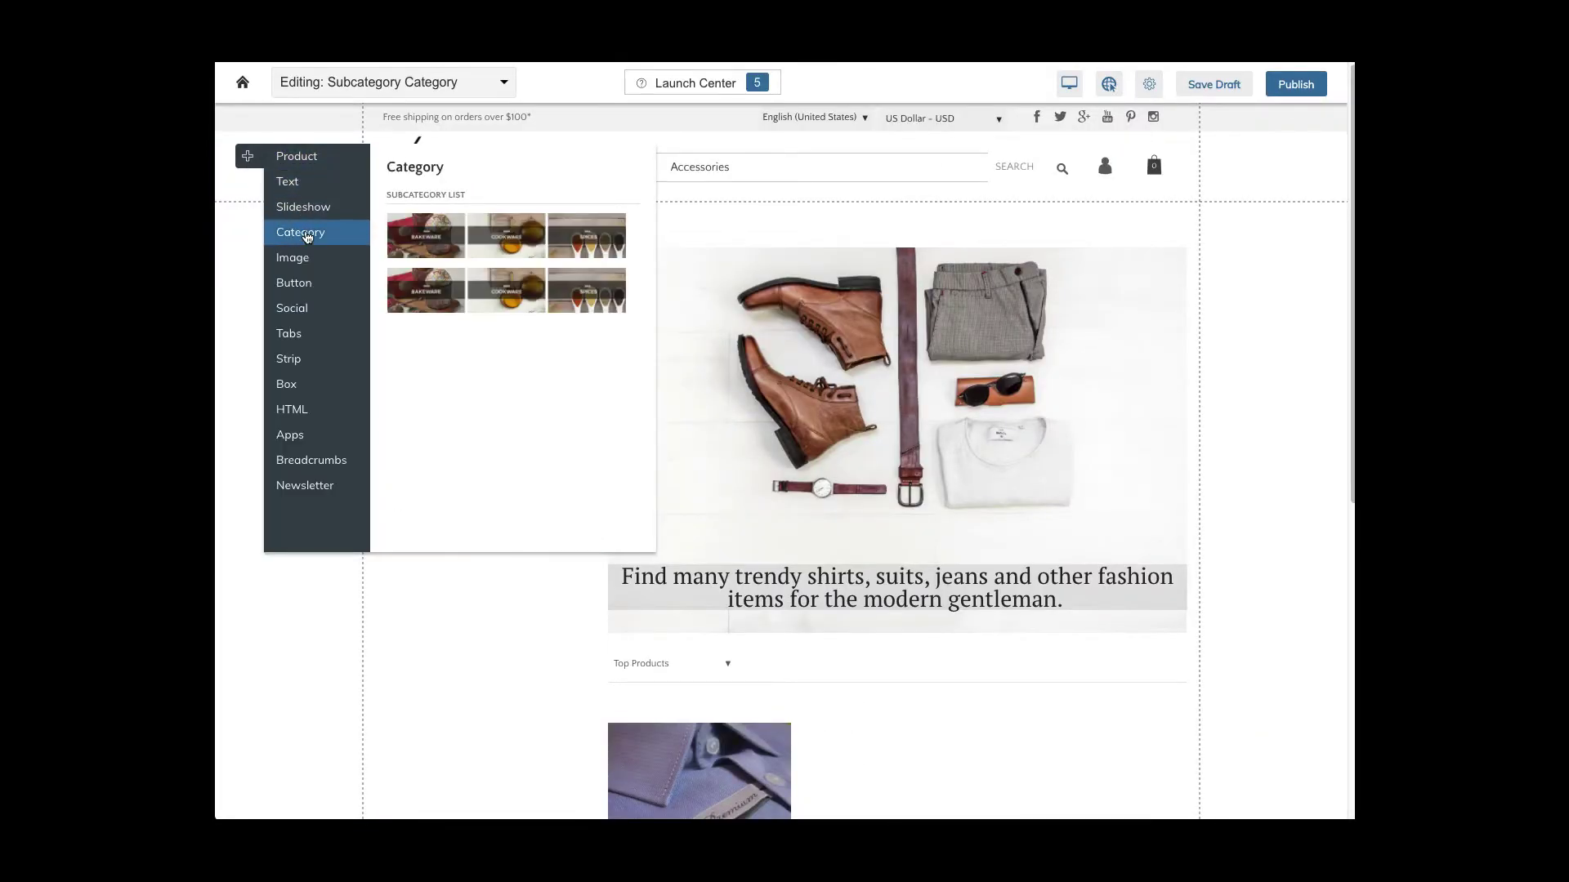
drag(413, 236, 1186, 388)
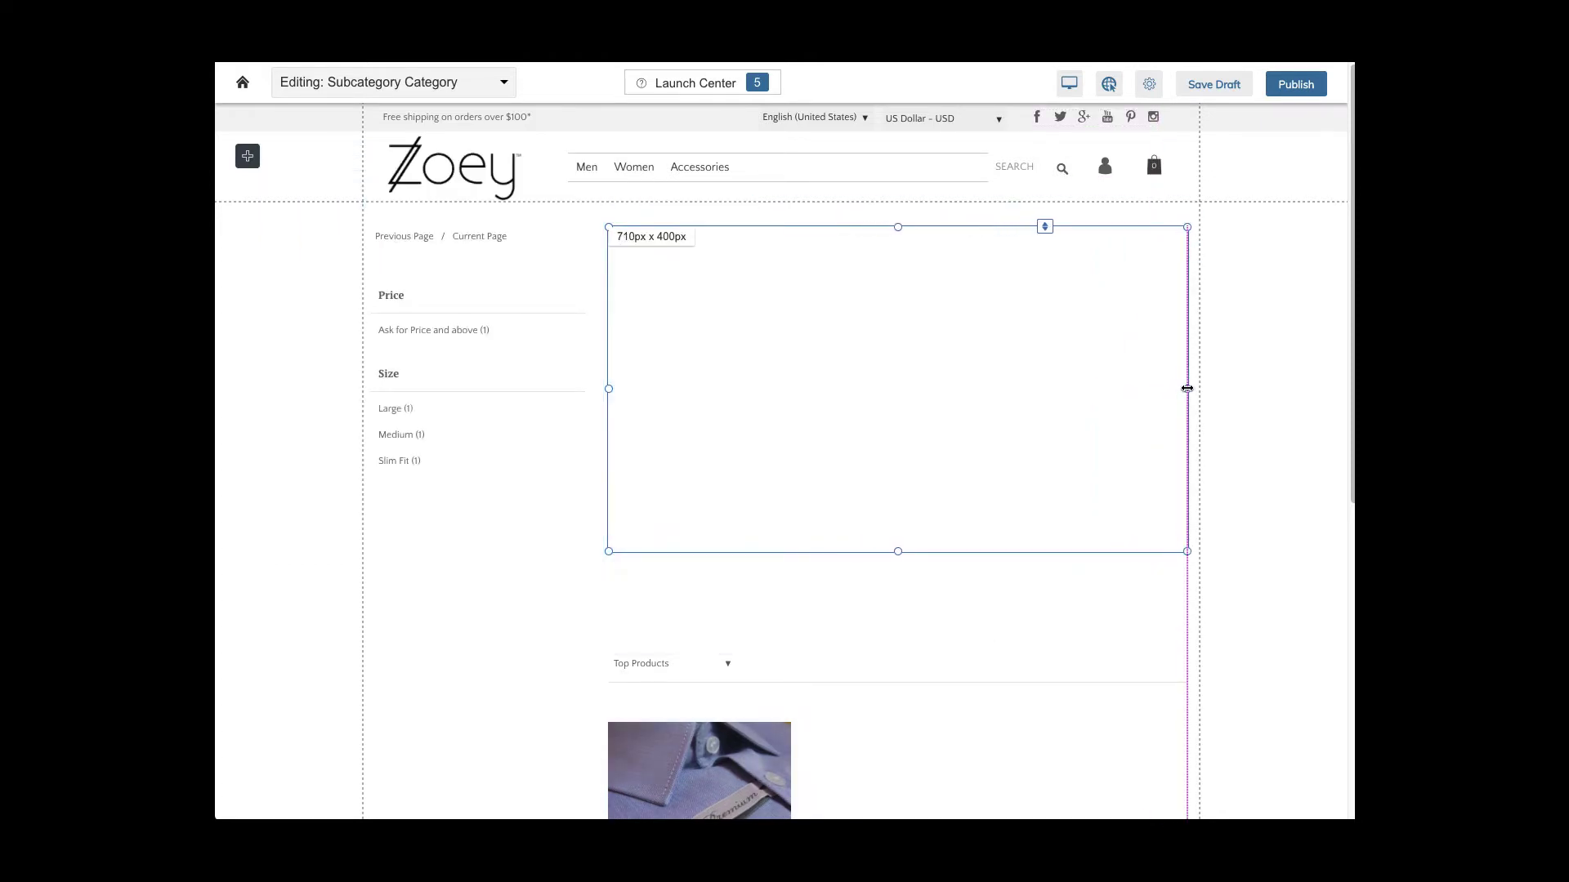
- Check the Subcategory List's customization options and apply the second list design to it
click(699, 214)
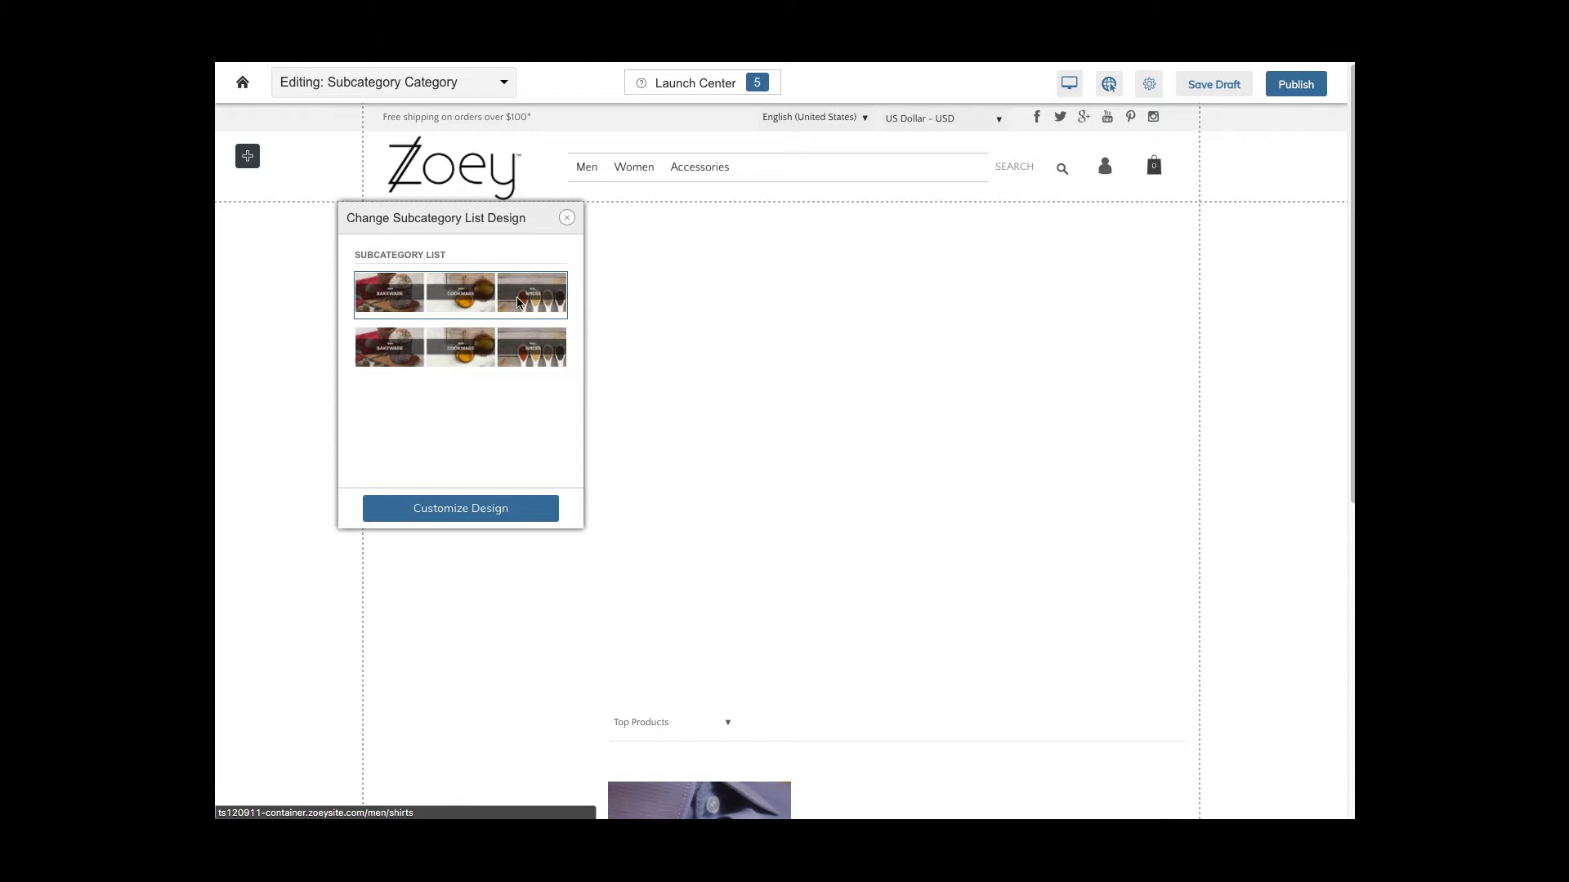
click(495, 504)
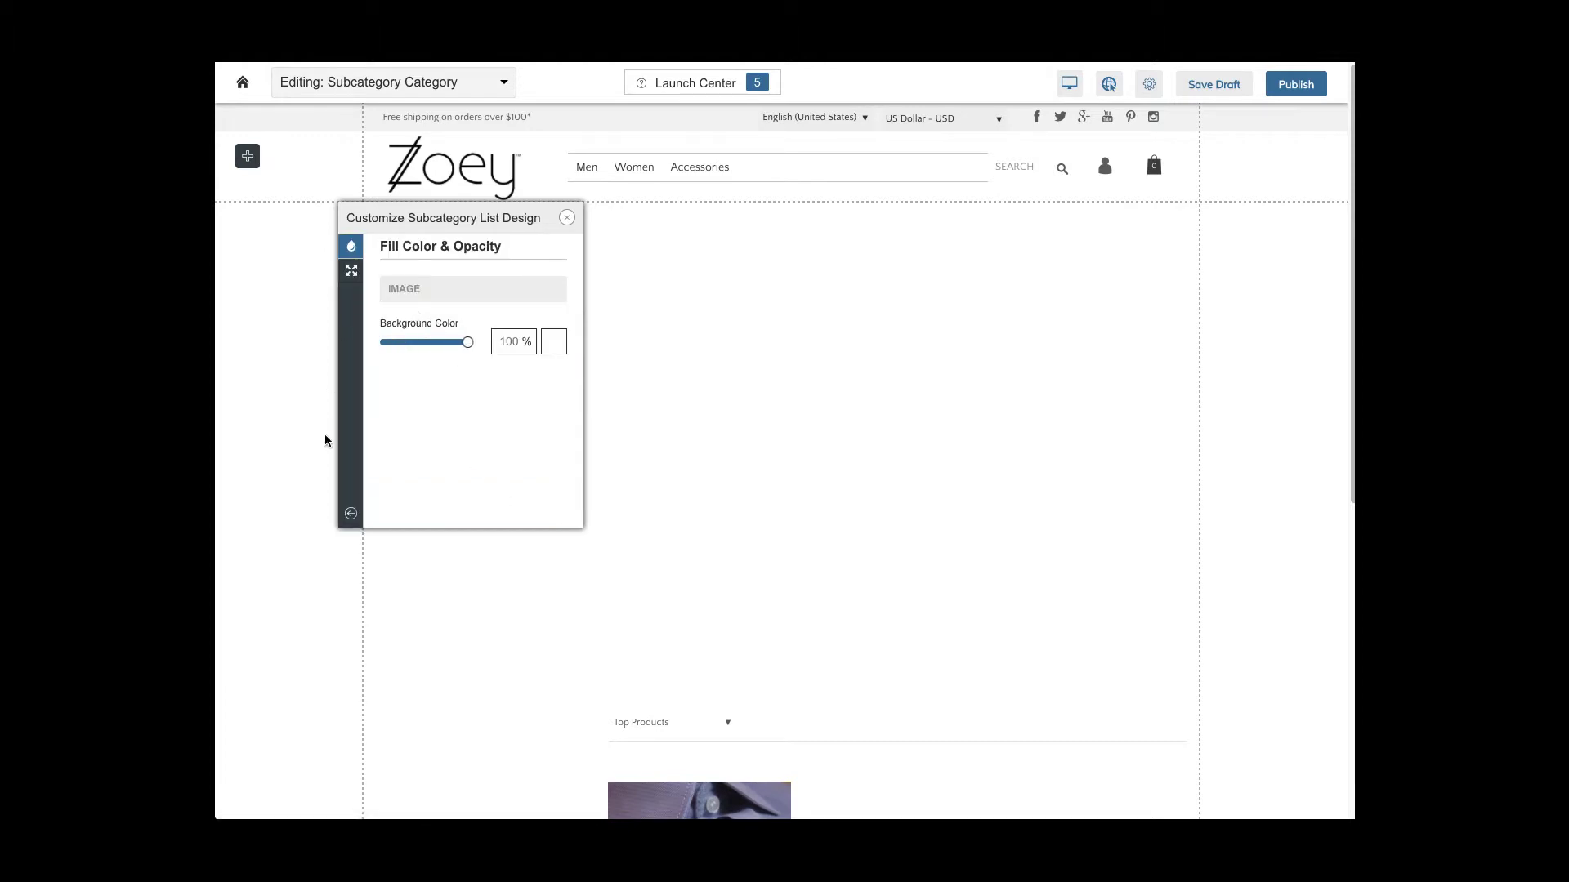
click(353, 518)
click(472, 347)
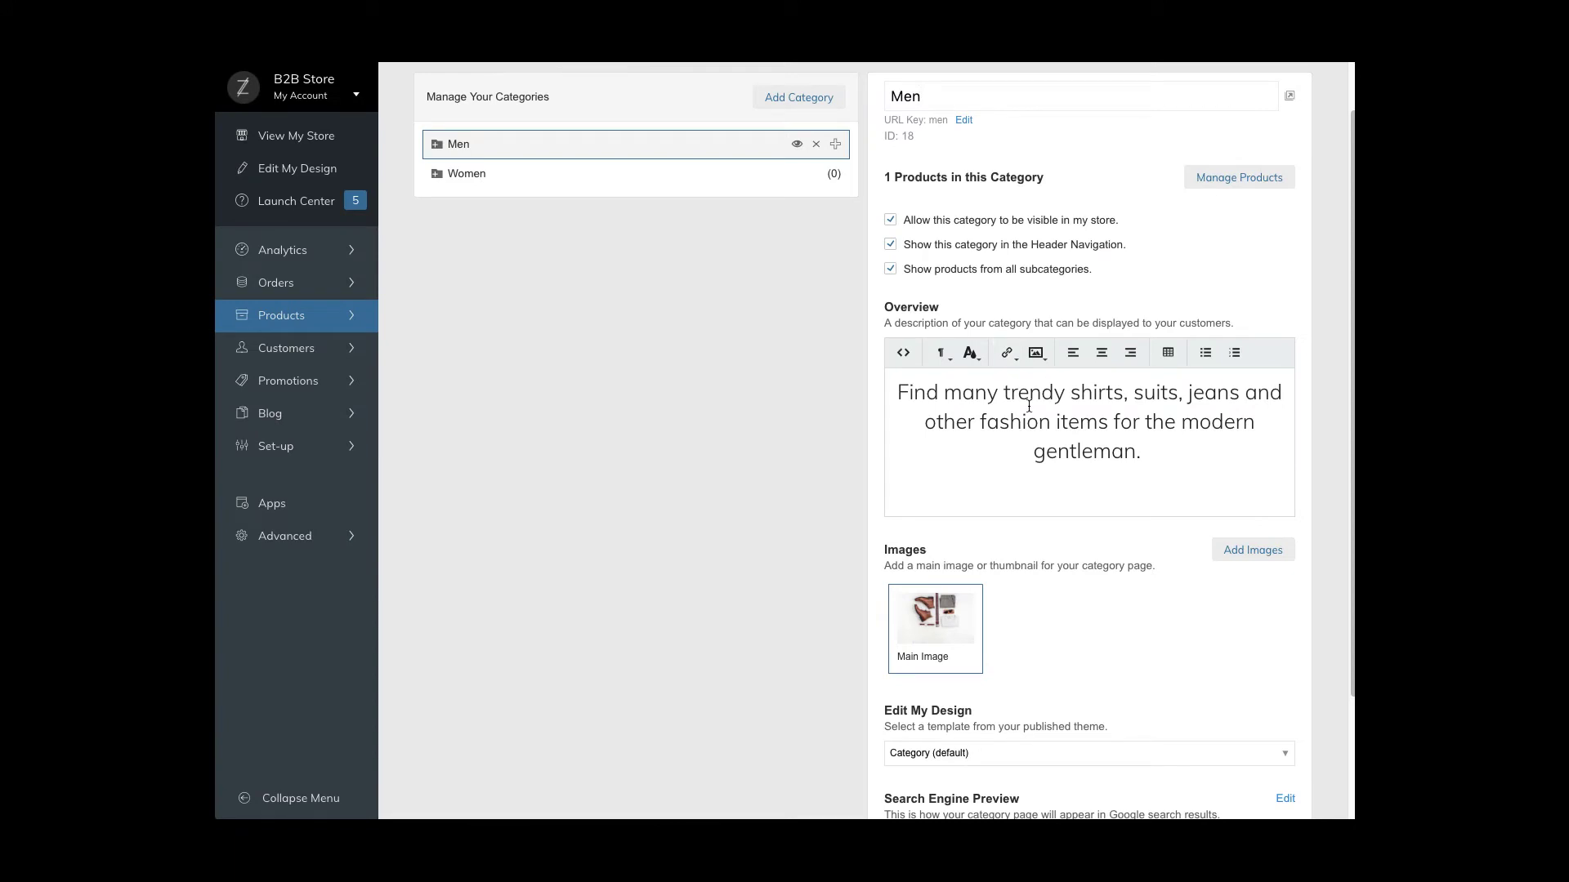
- Add You're Alive Today and Zoey Men's Tee from a "tee" search, plus Zoey Hoodie from a "hood" search, to the Men category
scroll(980, 603, down, 1)
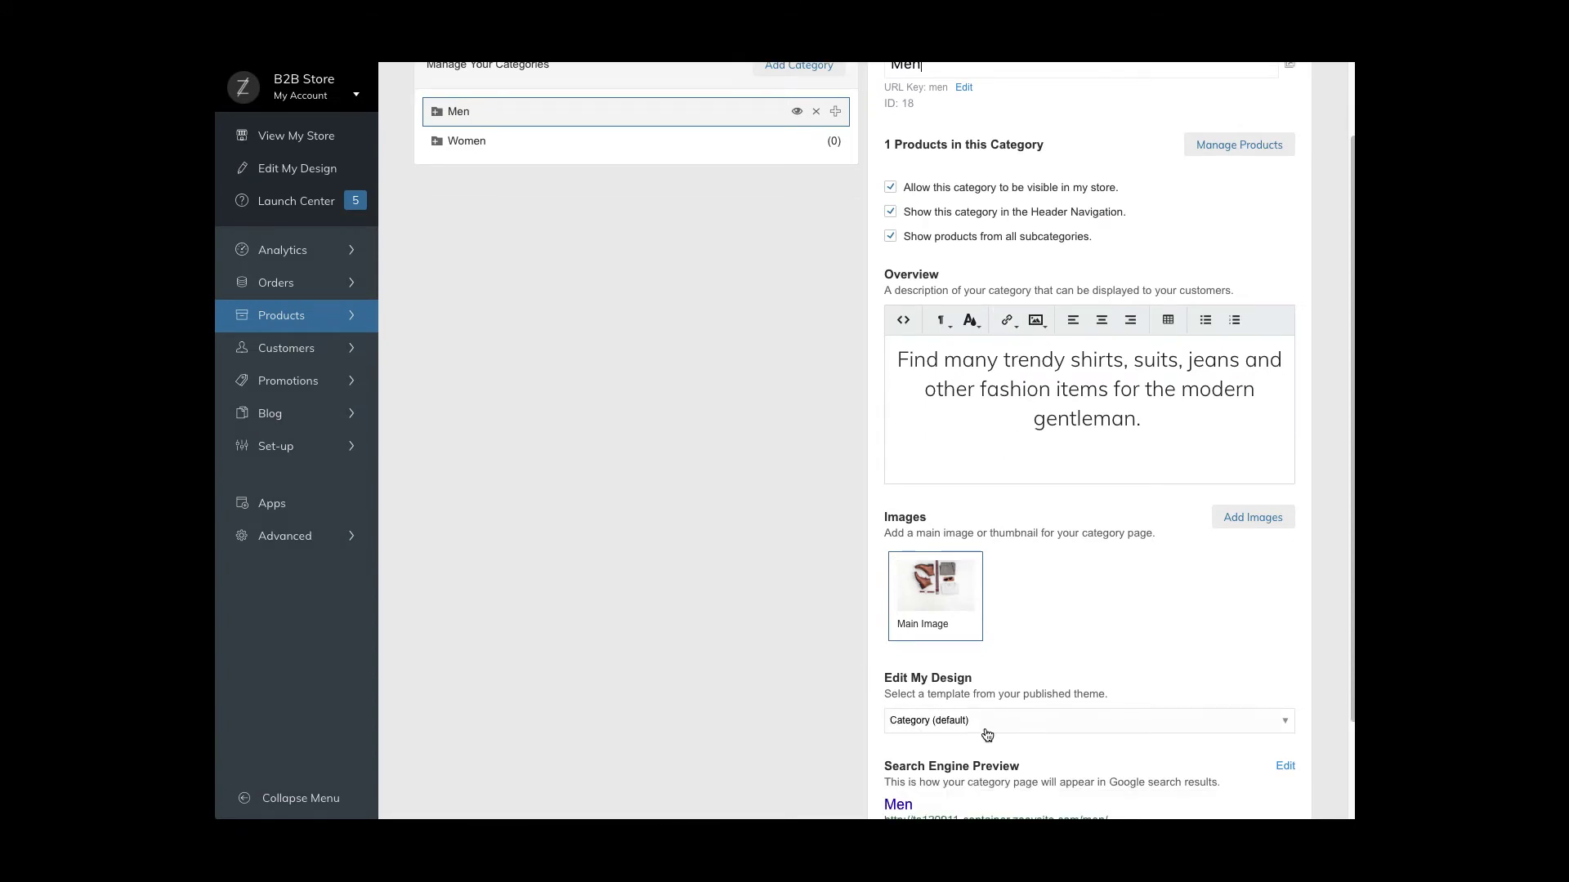
scroll(956, 726, up, 1)
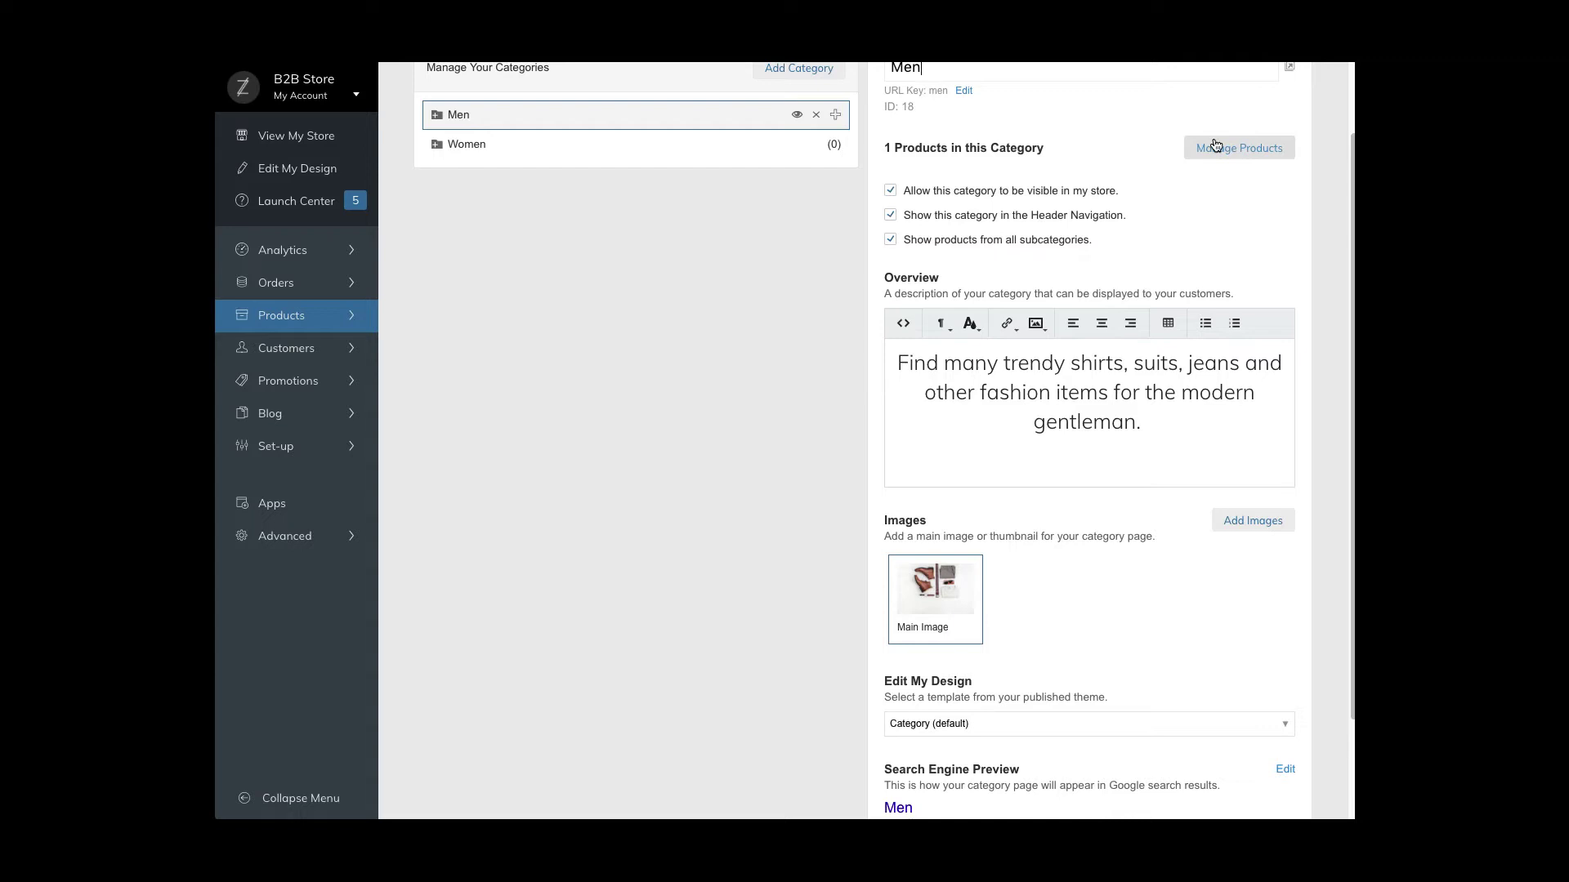
click(1214, 145)
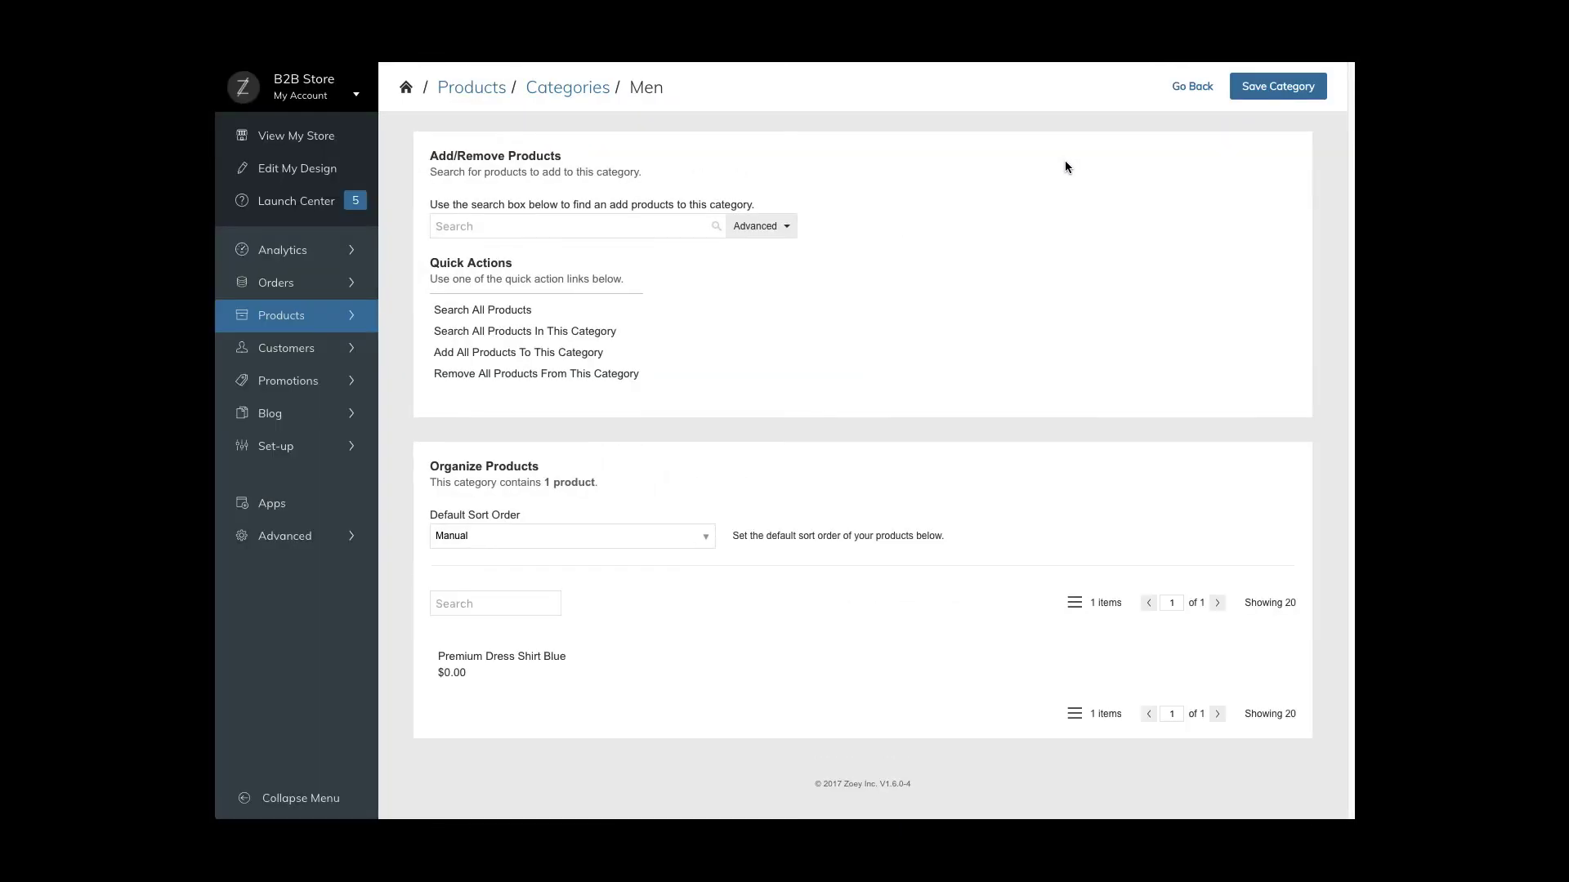
click(496, 225)
text(tee)
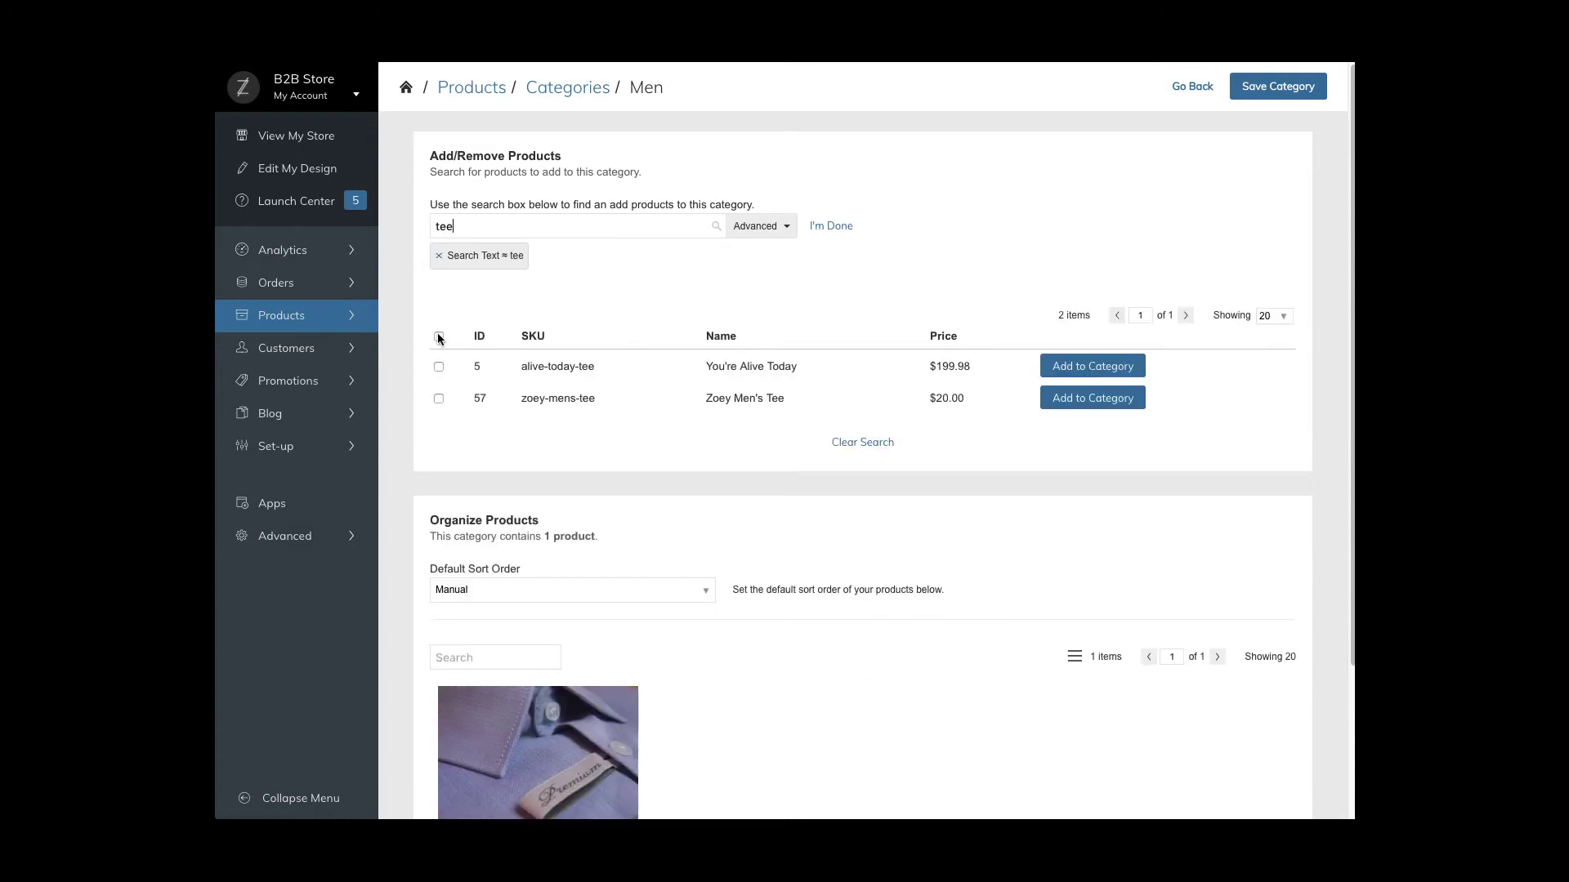
click(439, 337)
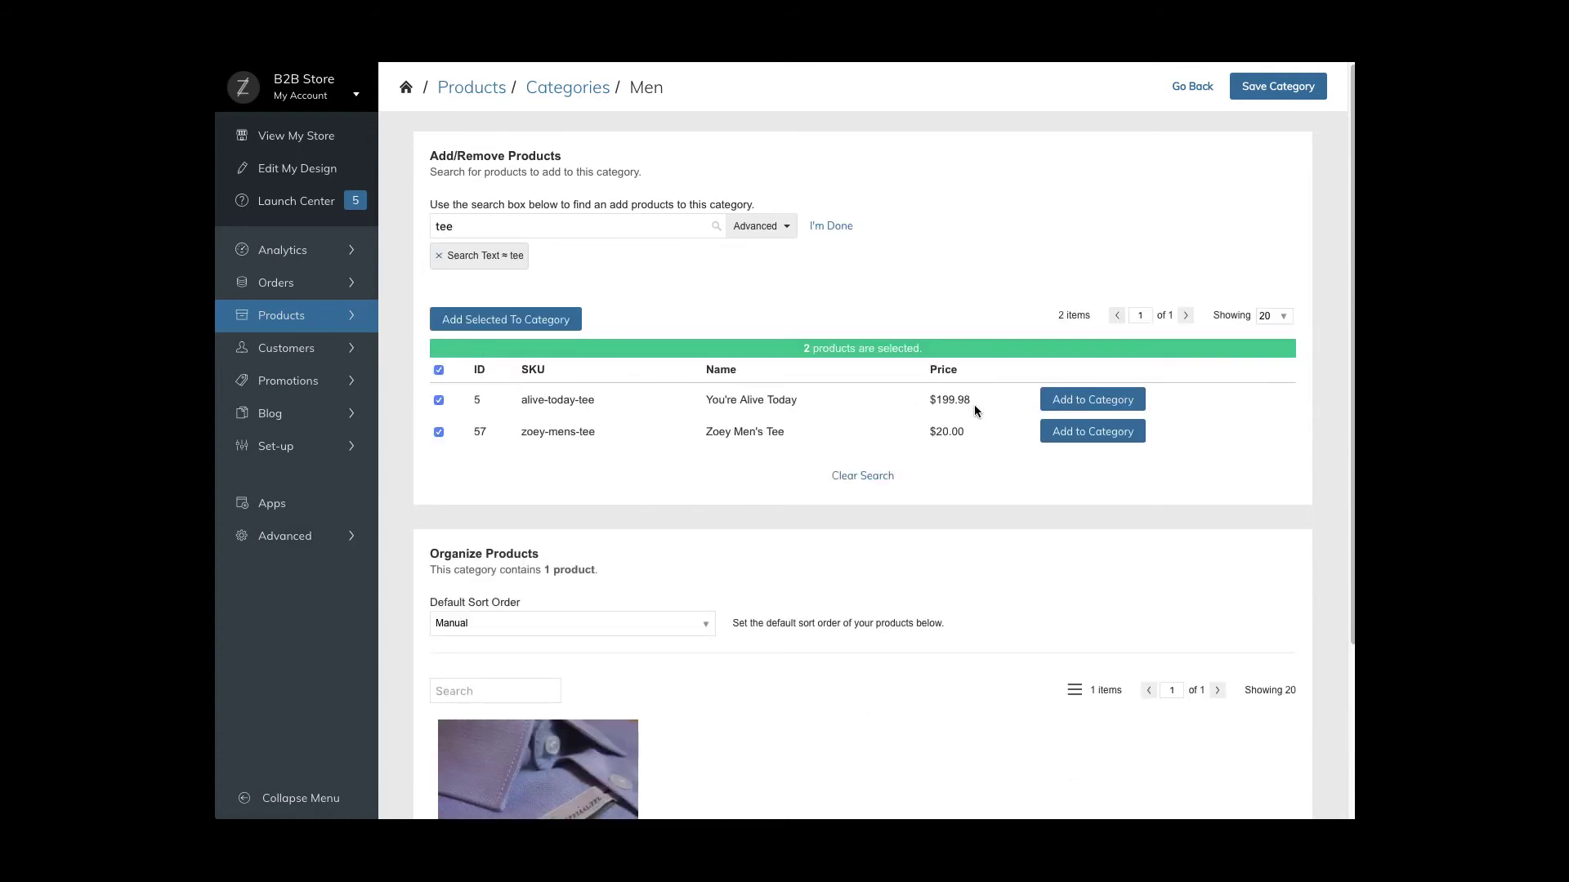
click(538, 323)
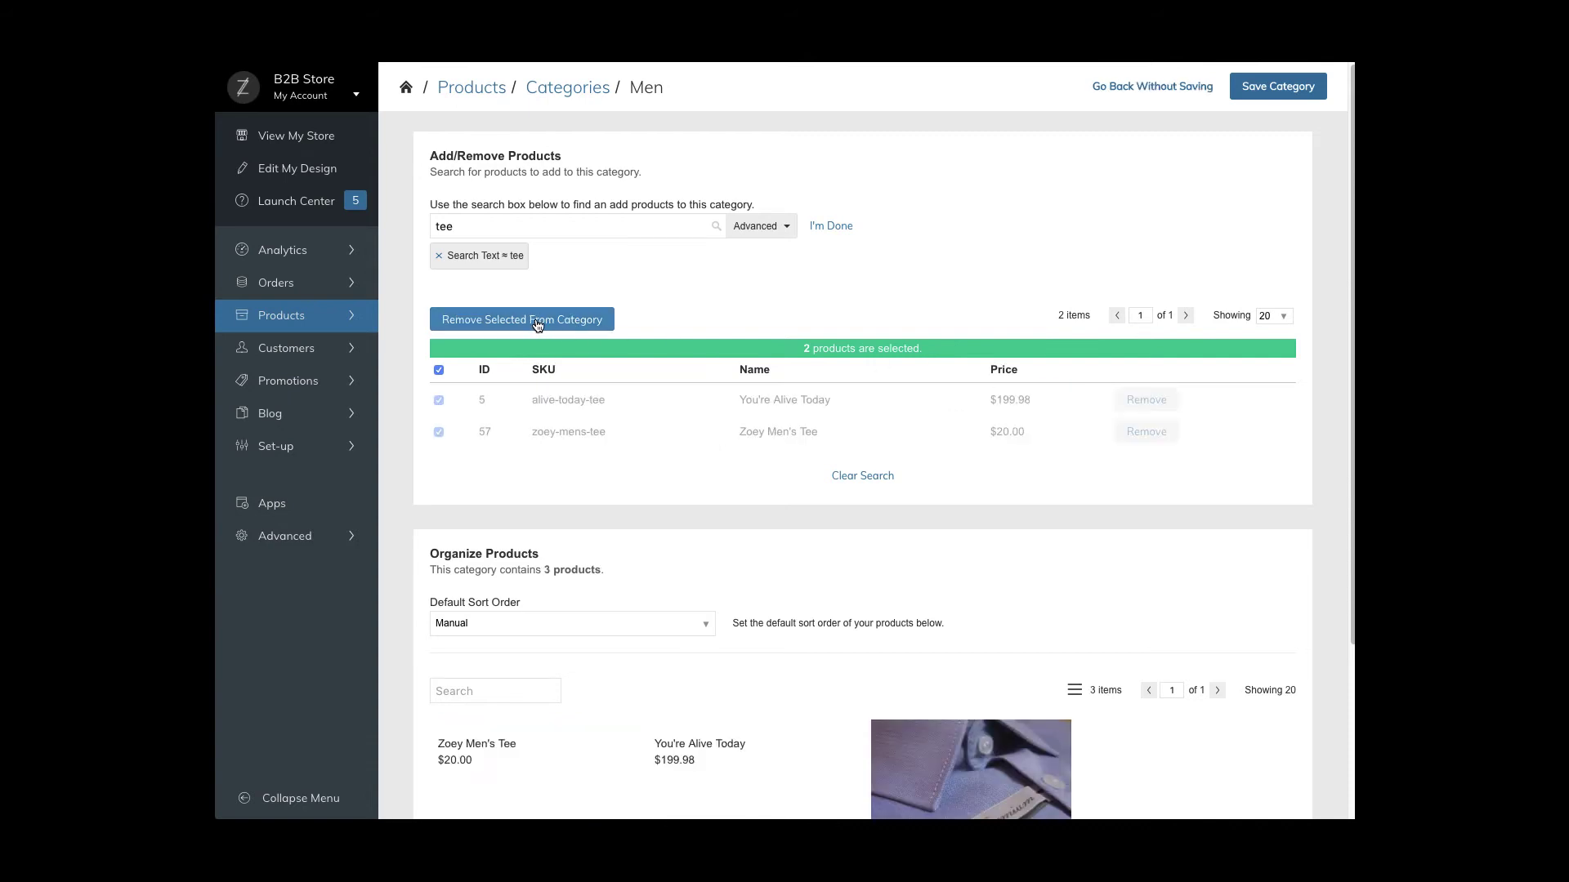
click(440, 256)
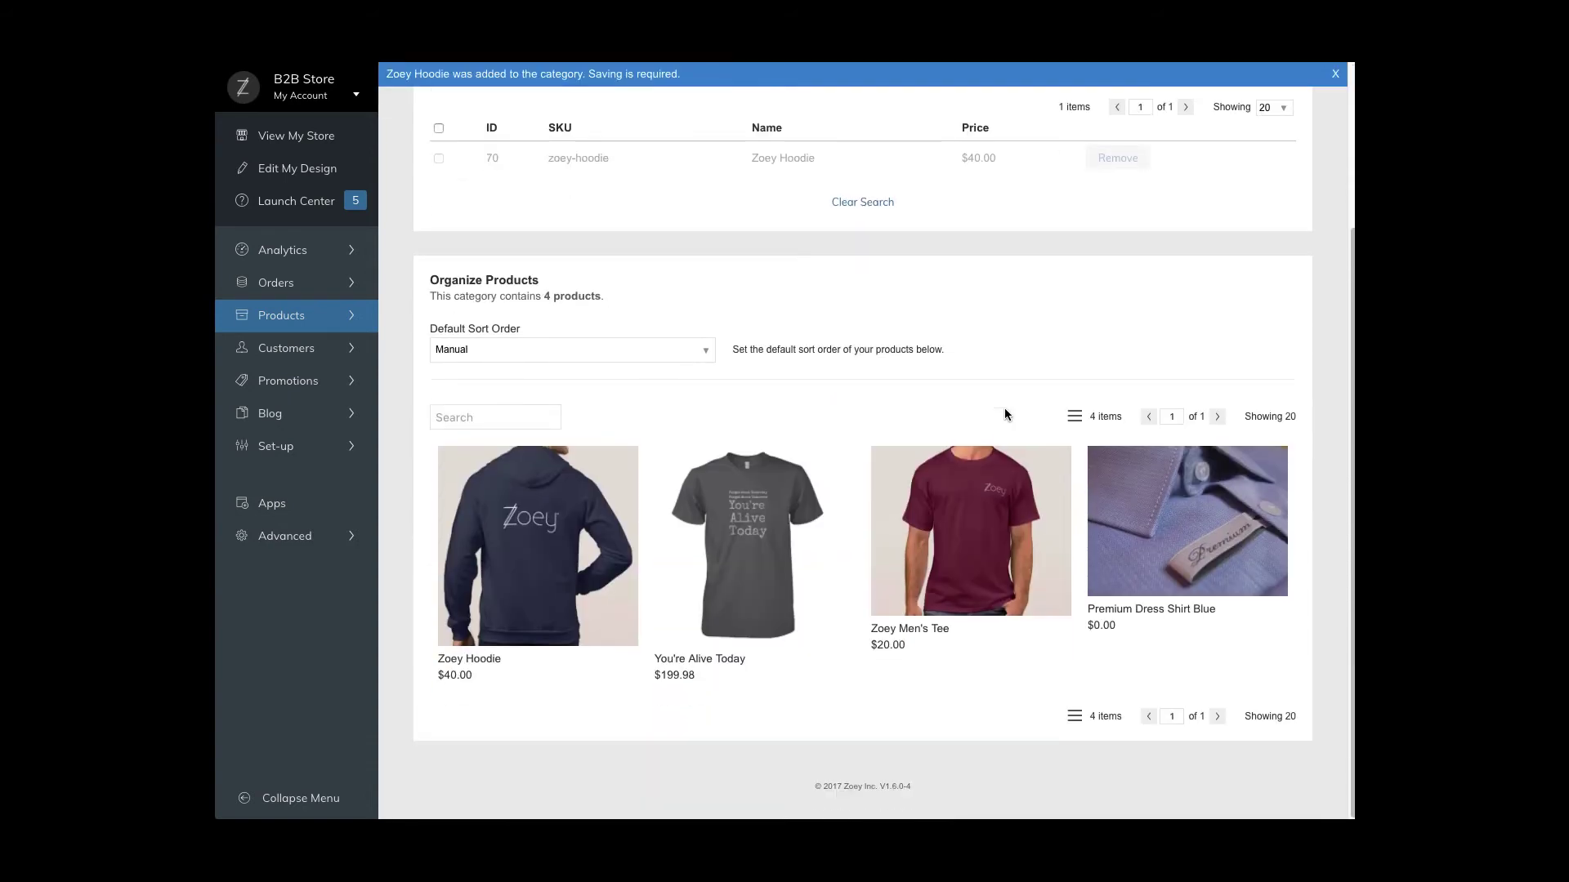
- Try the Name default sort order for the Men category's products and return it to Manual
click(571, 348)
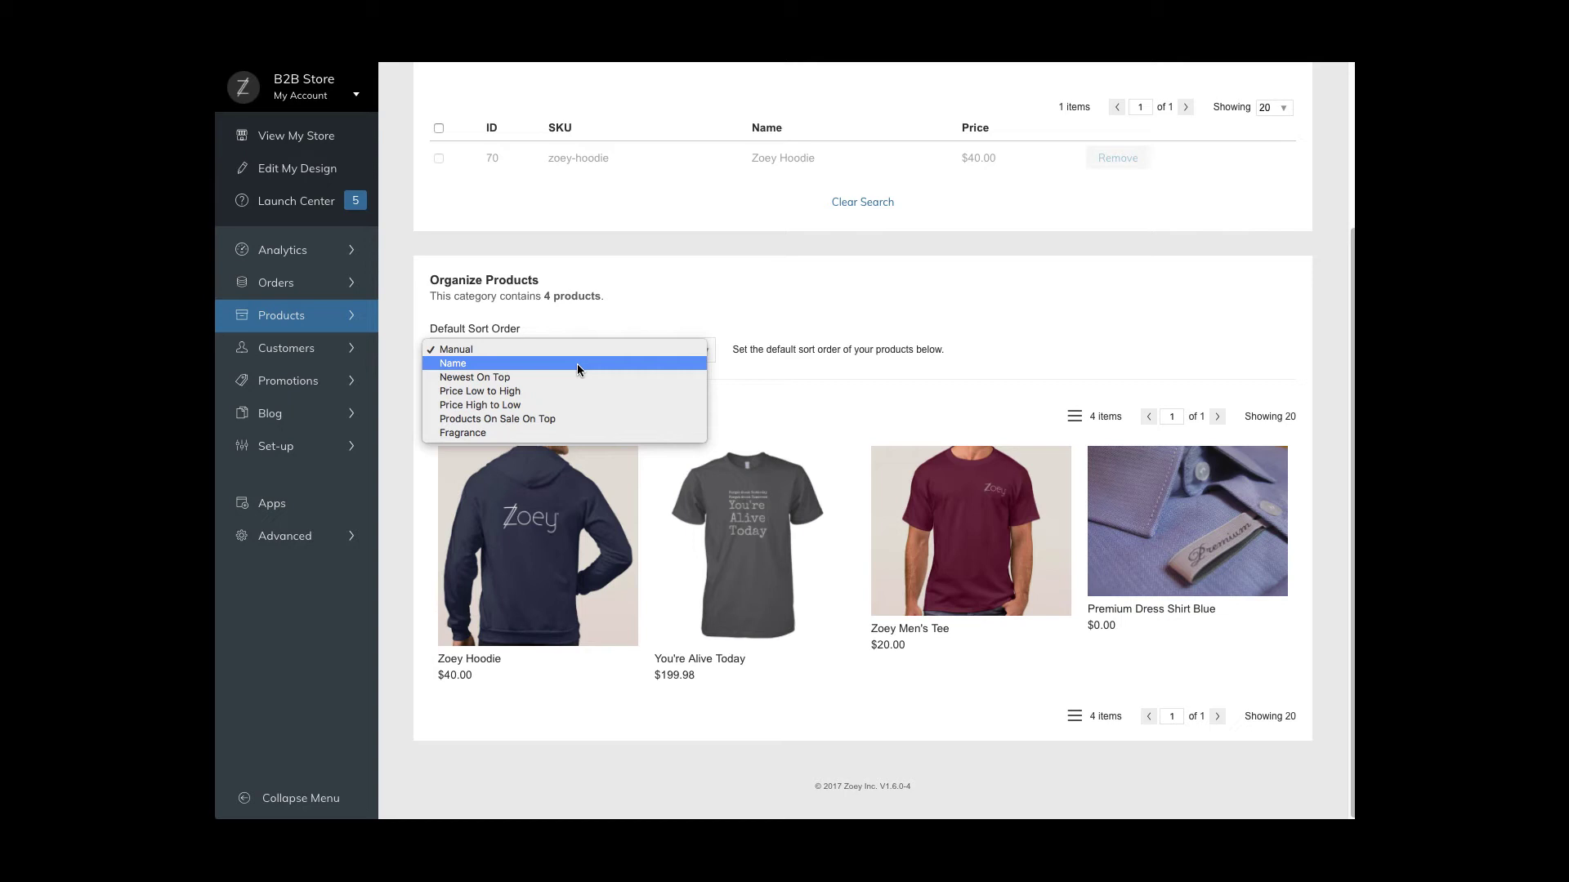
click(577, 364)
click(610, 350)
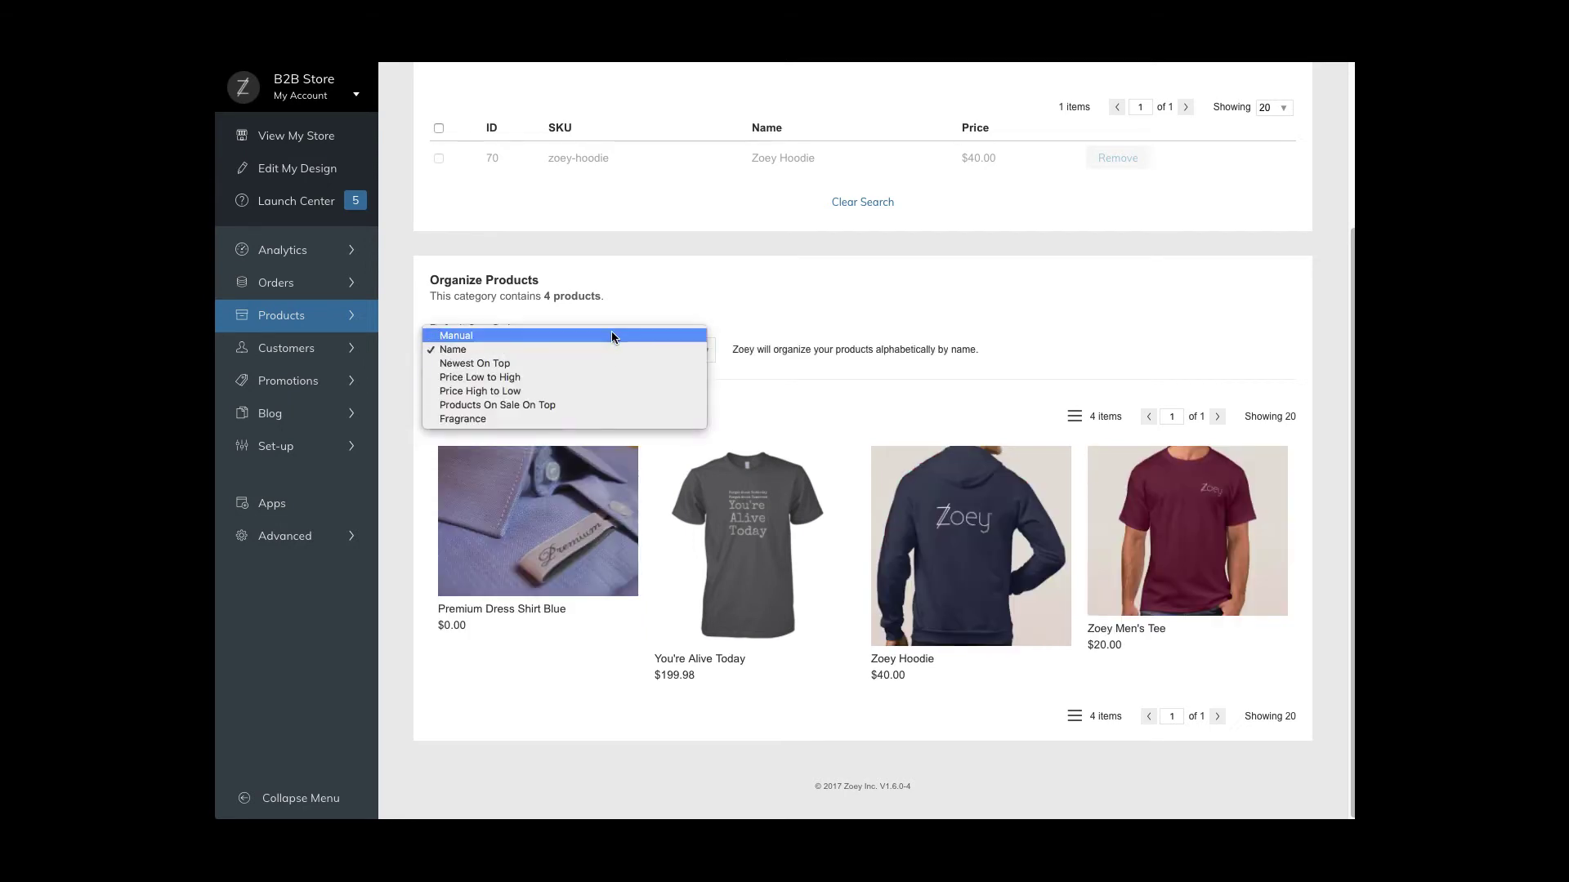
click(611, 335)
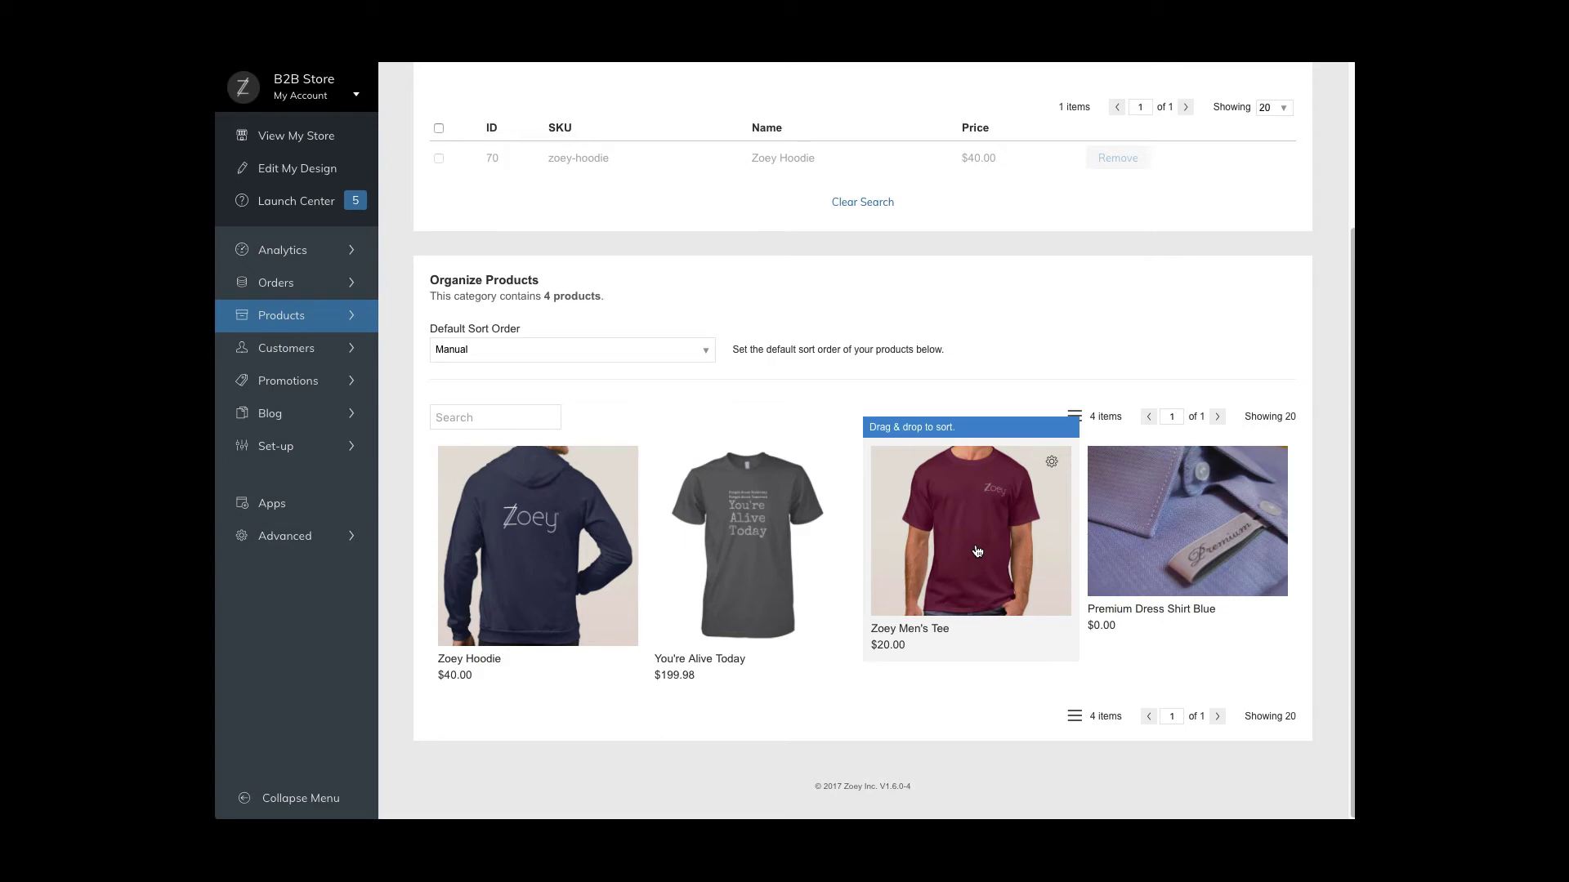
- Save the Men category with its added products
scroll(977, 551, up, 3)
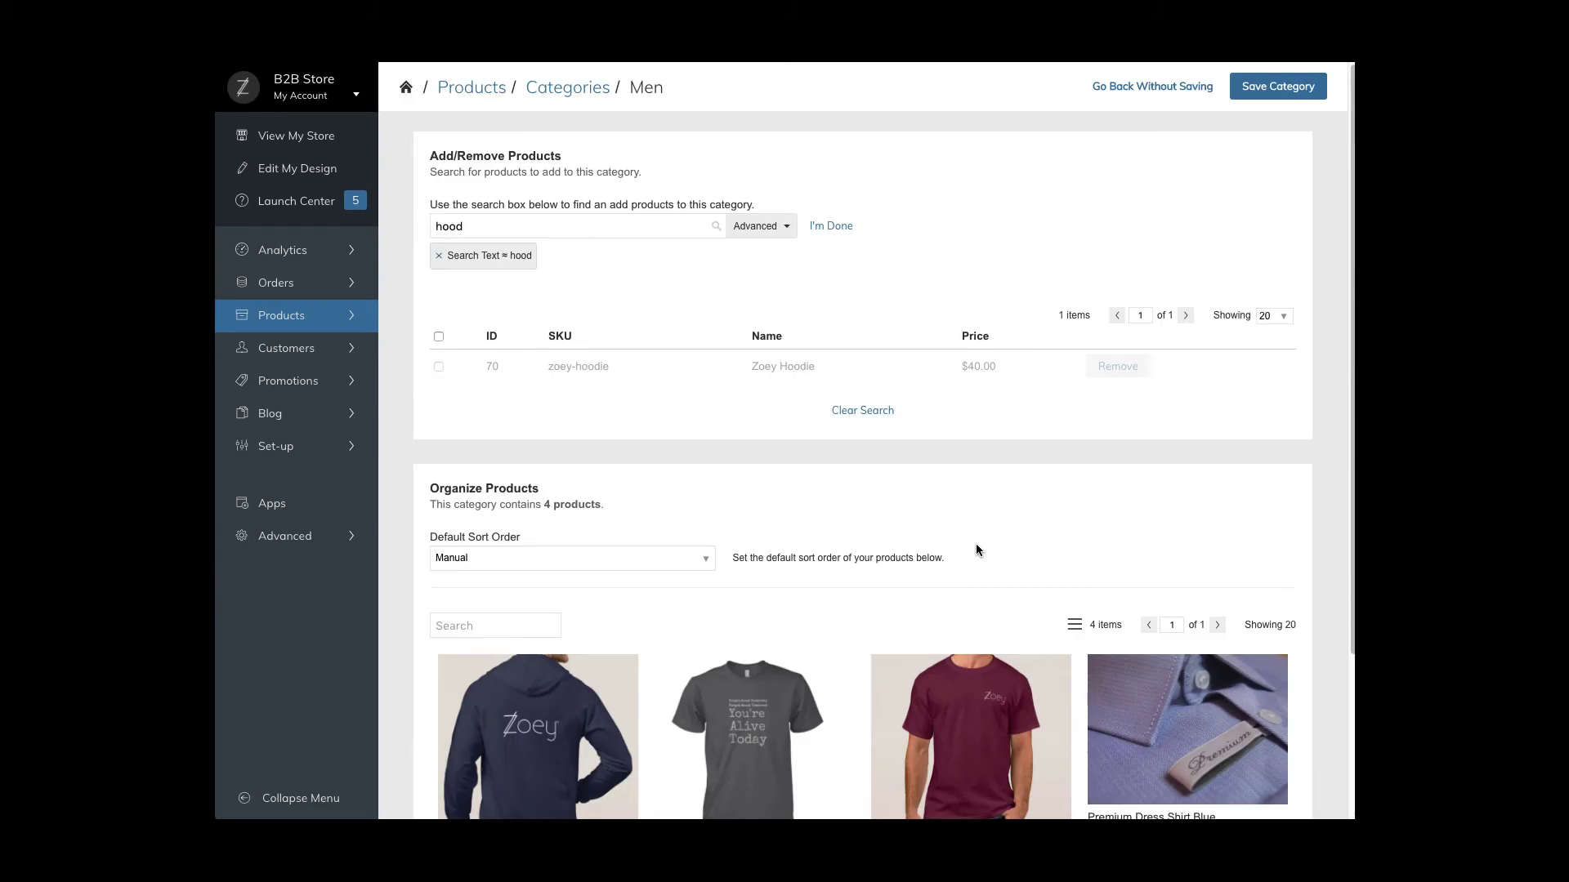
click(1261, 89)
mouse_move(336, 541)
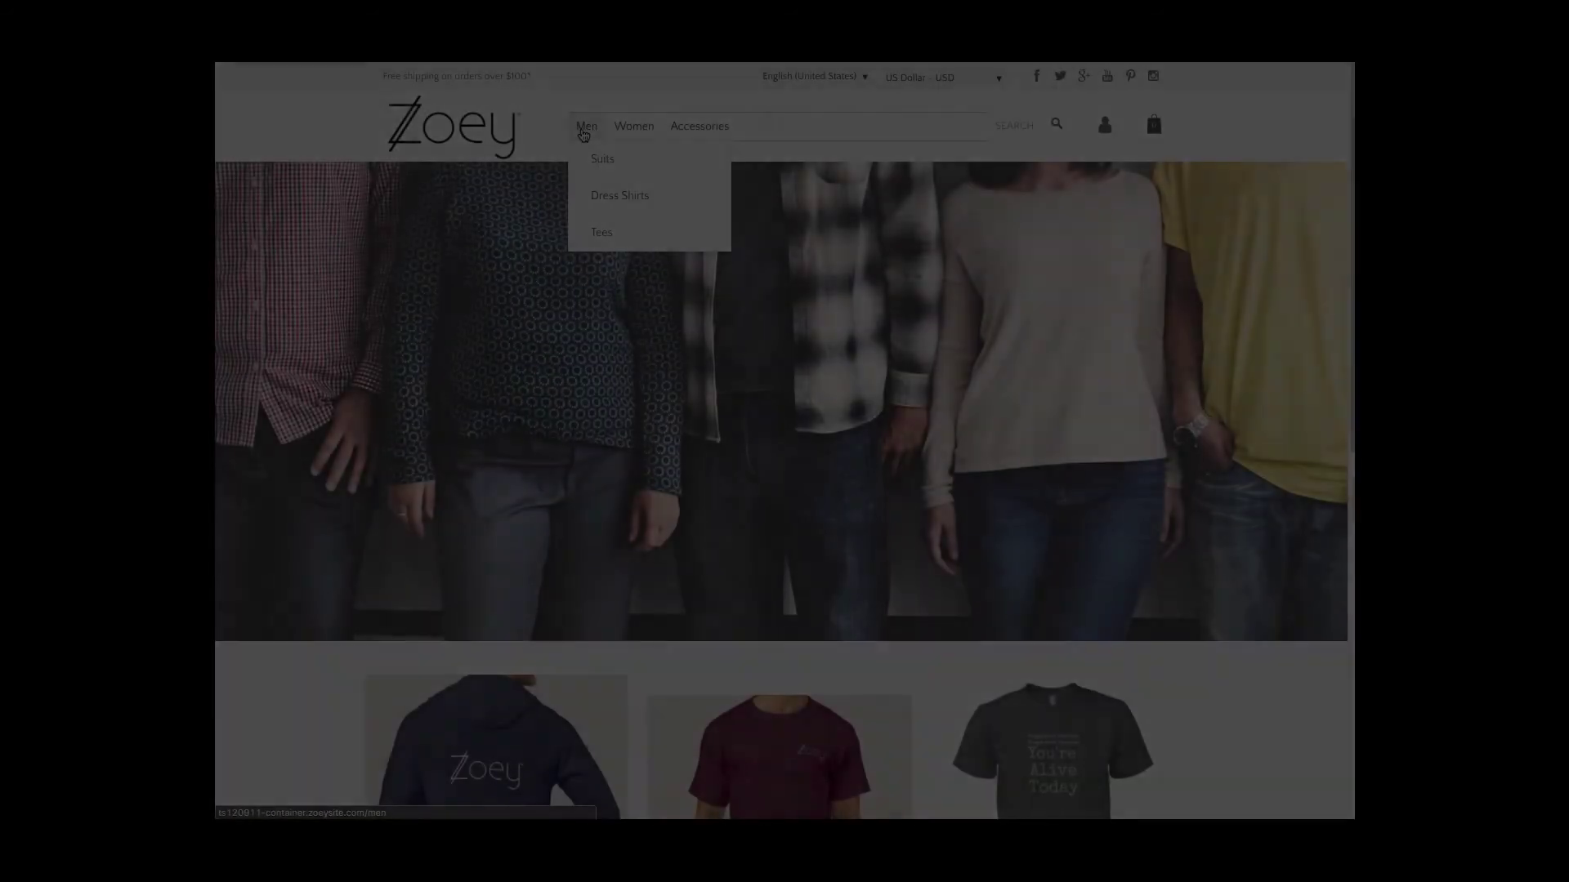
- View the Men page in the storefront and open its Tees subcategory to check the listing
click(585, 127)
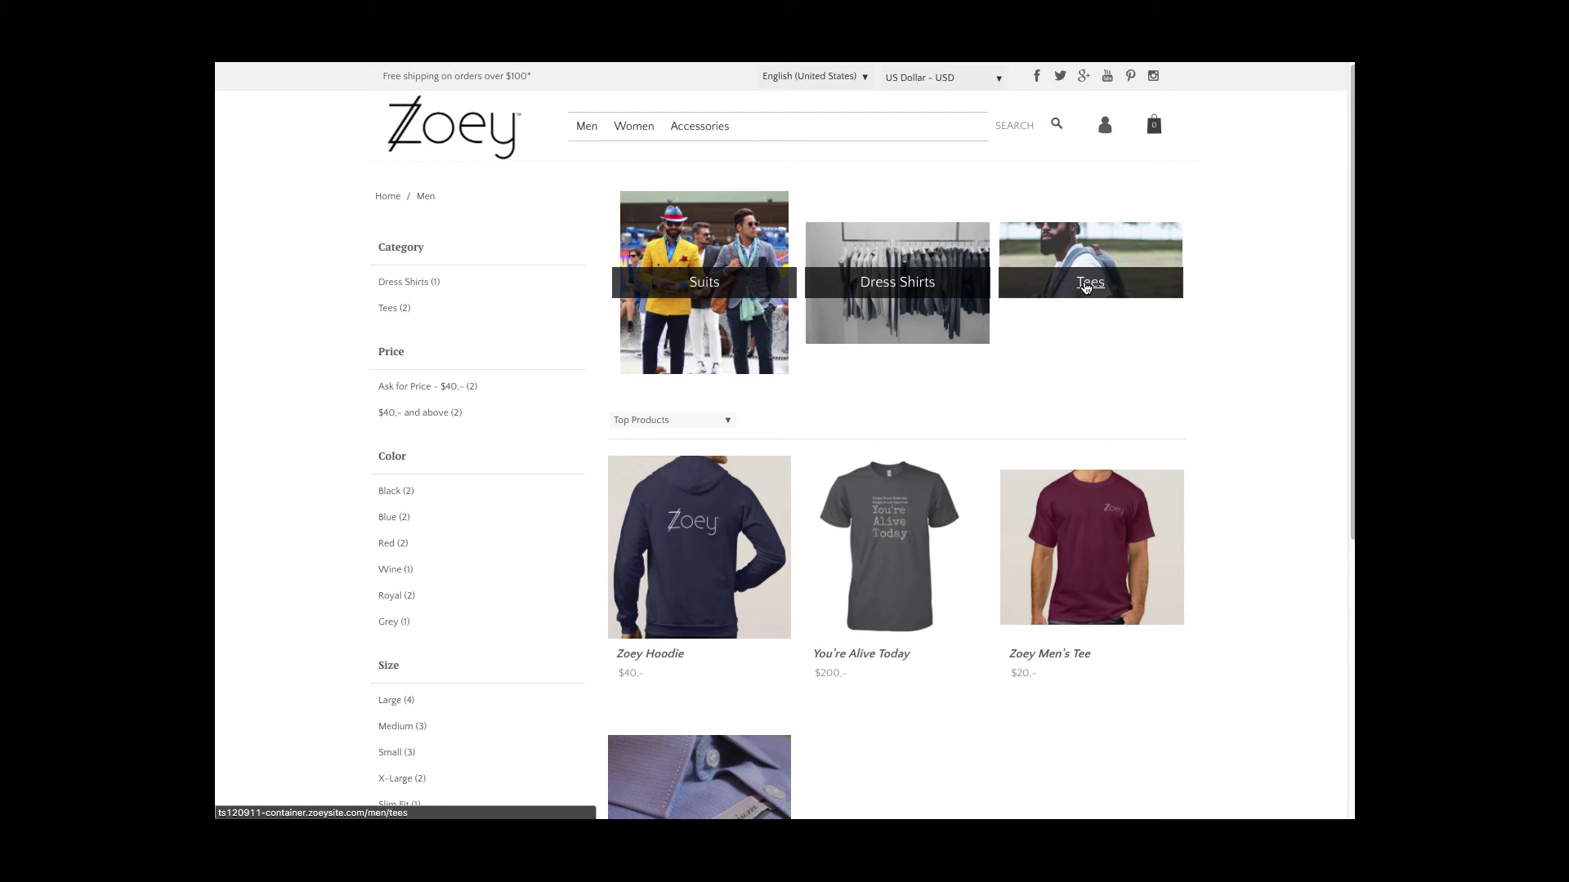
click(1085, 286)
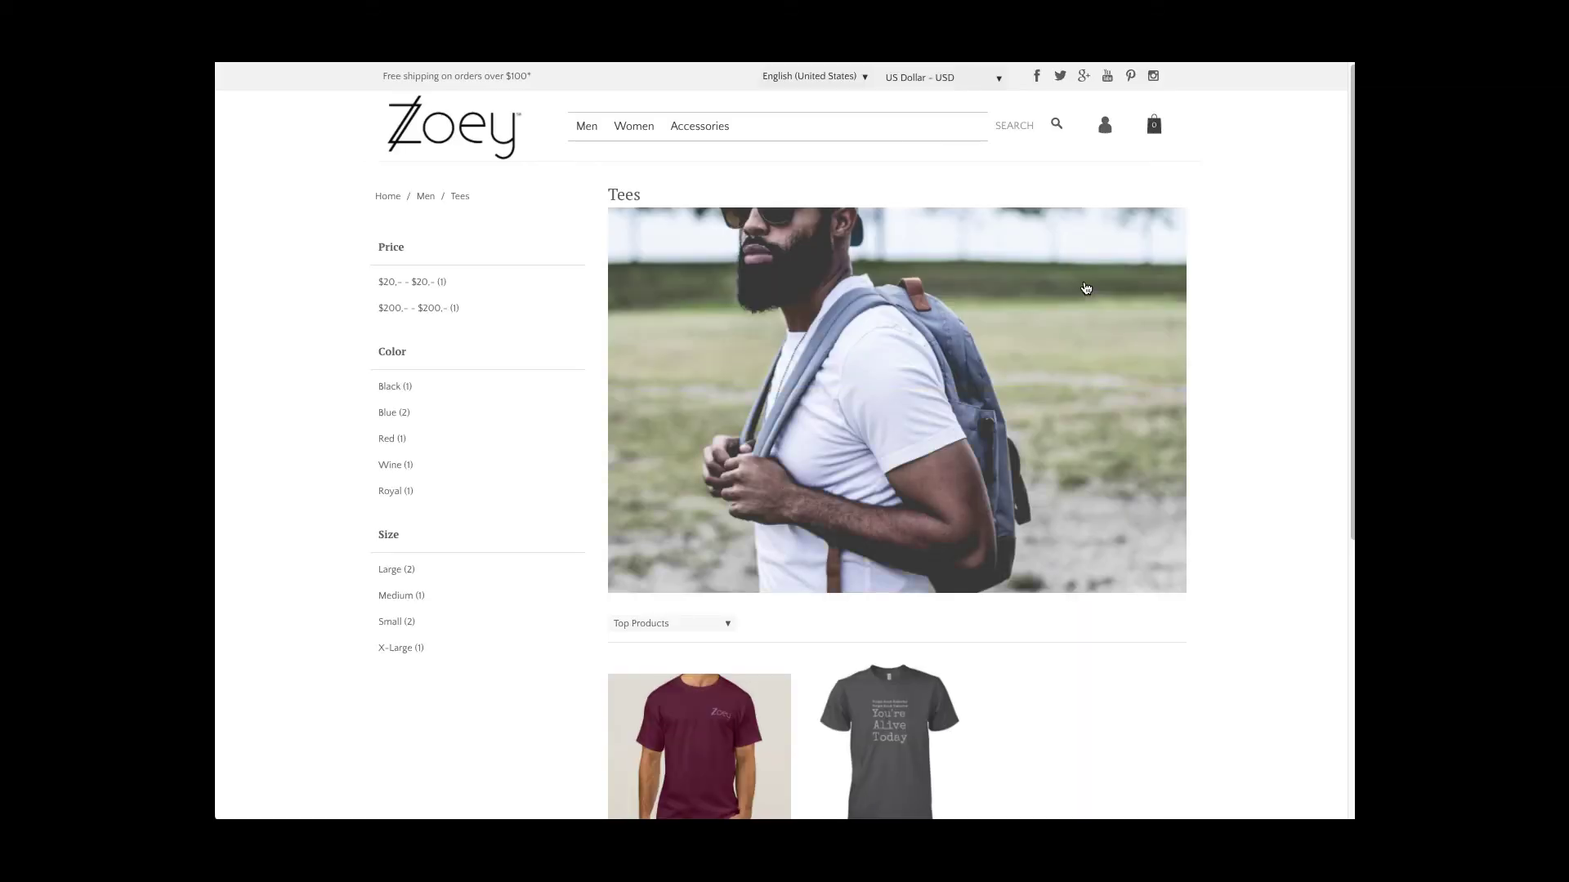
scroll(1085, 288, down, 1)
scroll(1086, 287, up, 1)
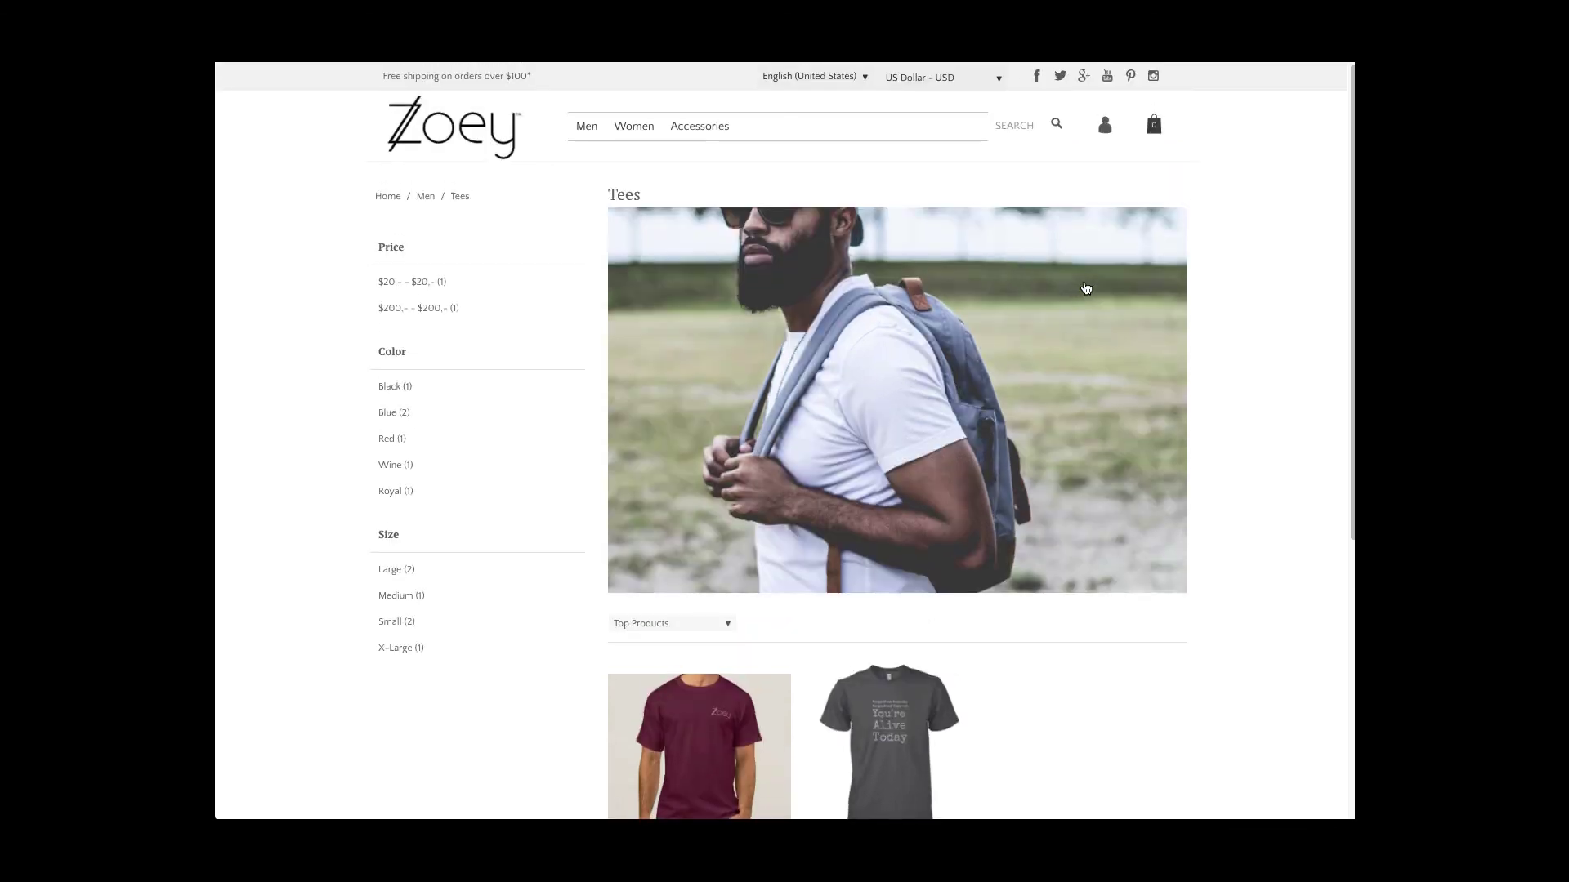